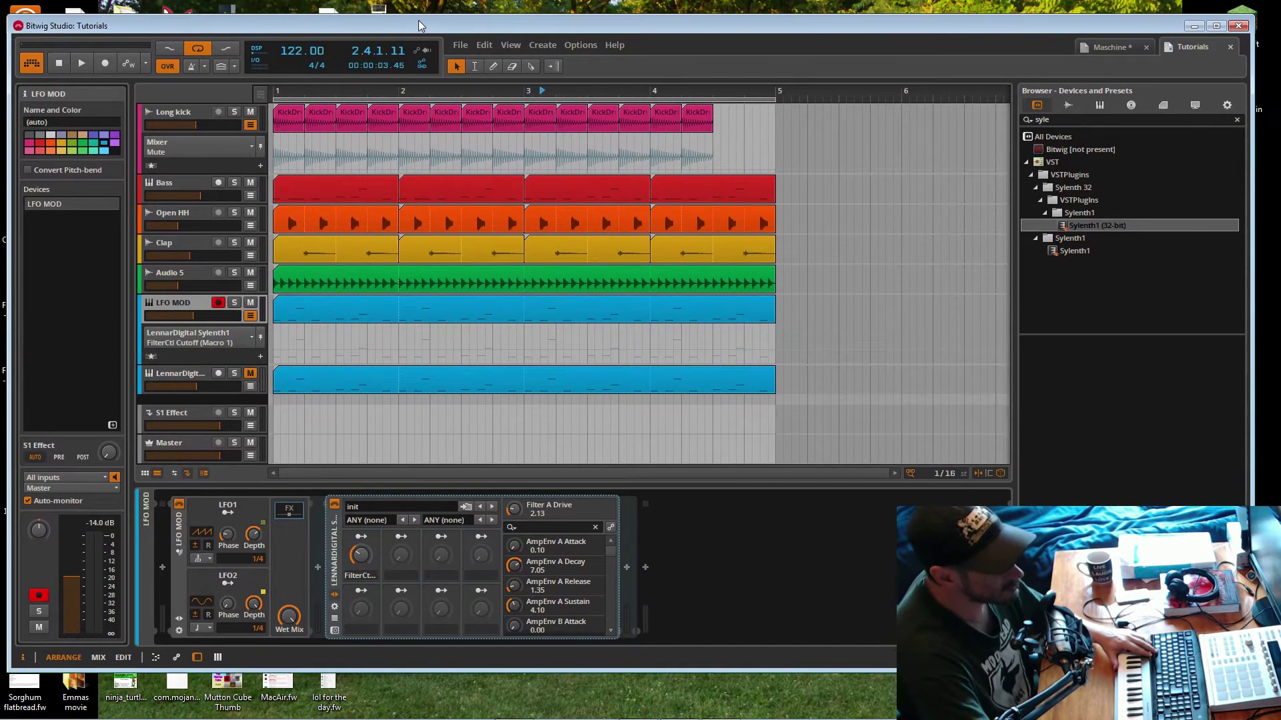
- Maximize the project, hide the LFO MOD automation lane, and play the loop from the start once
left_click(1214, 16)
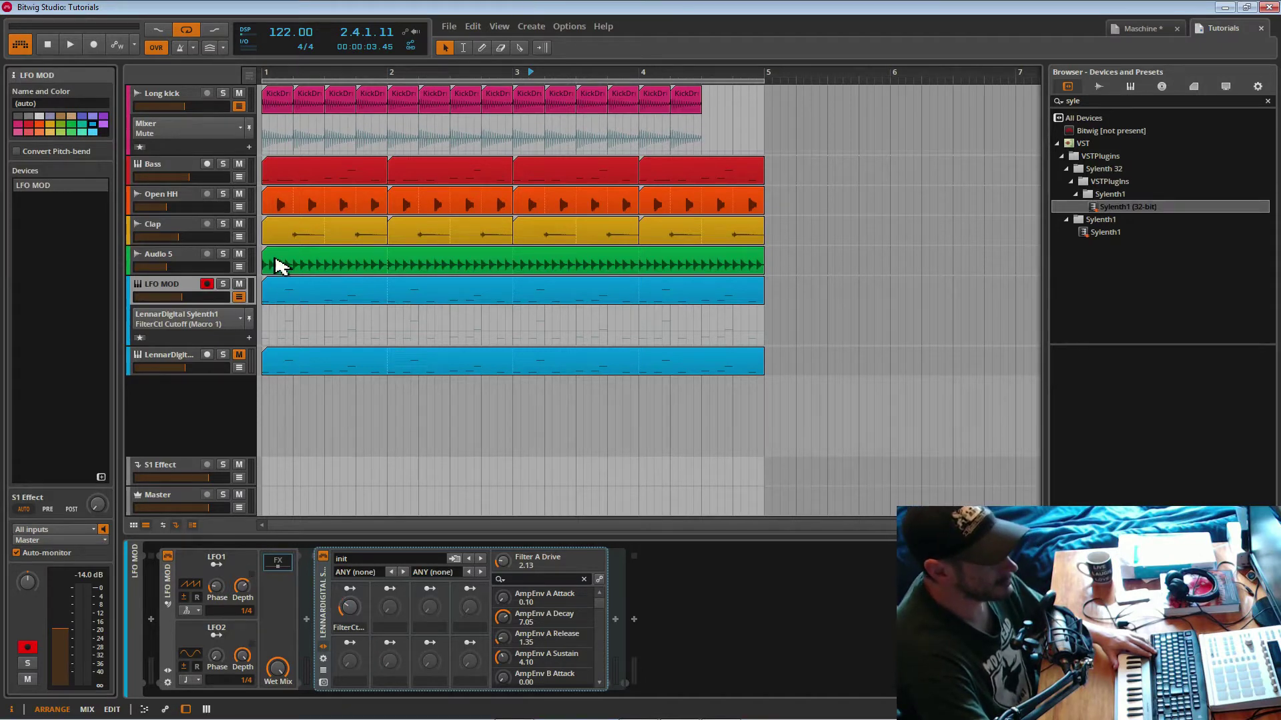
left_click(238, 297)
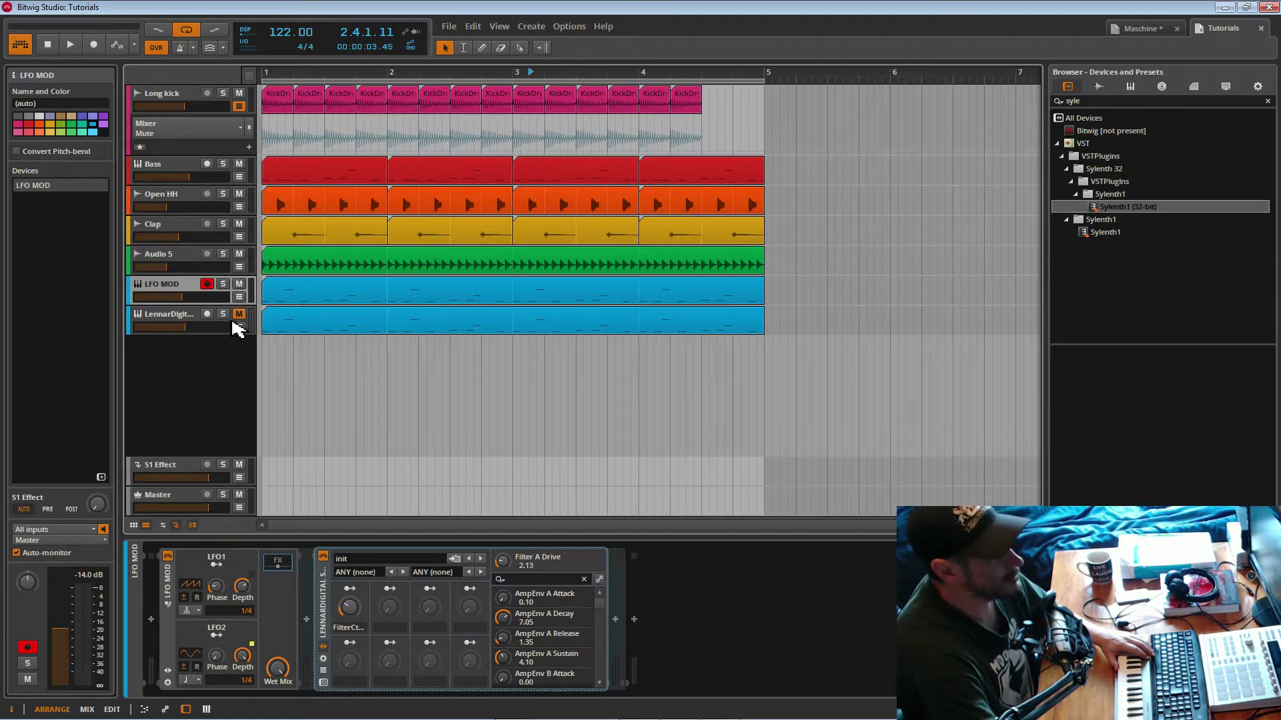
left_click(298, 81)
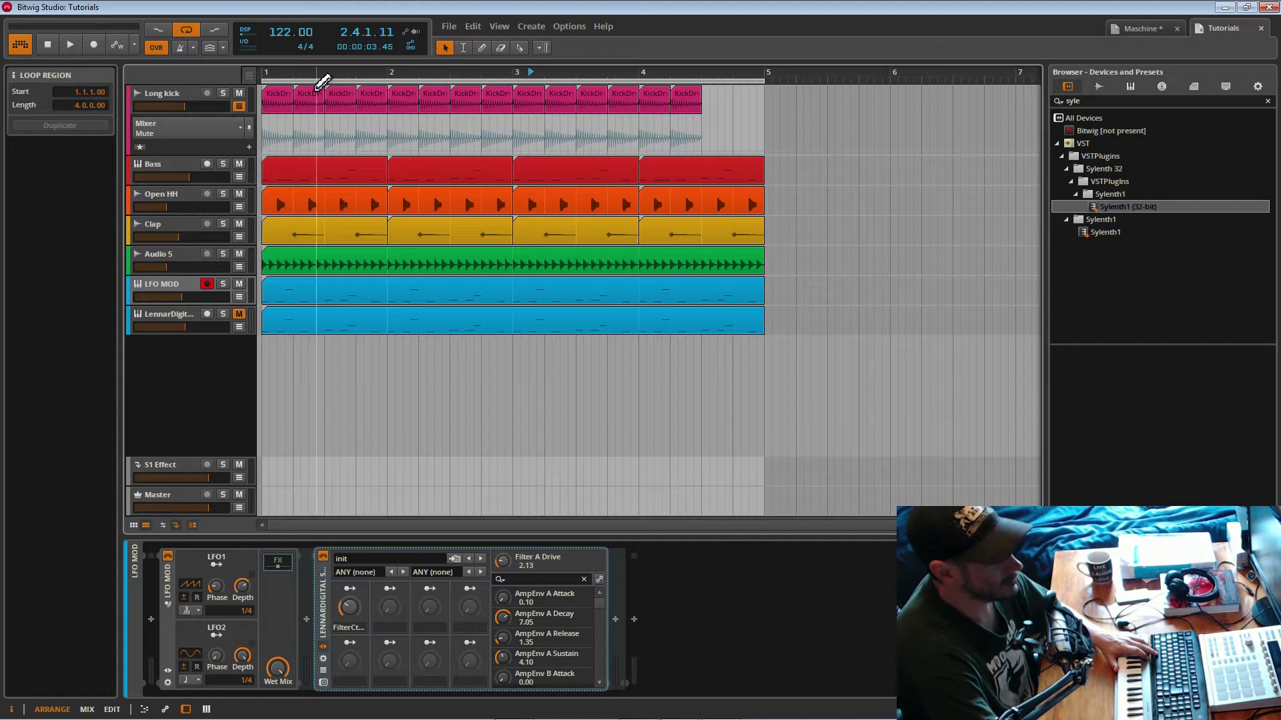
left_click(270, 75)
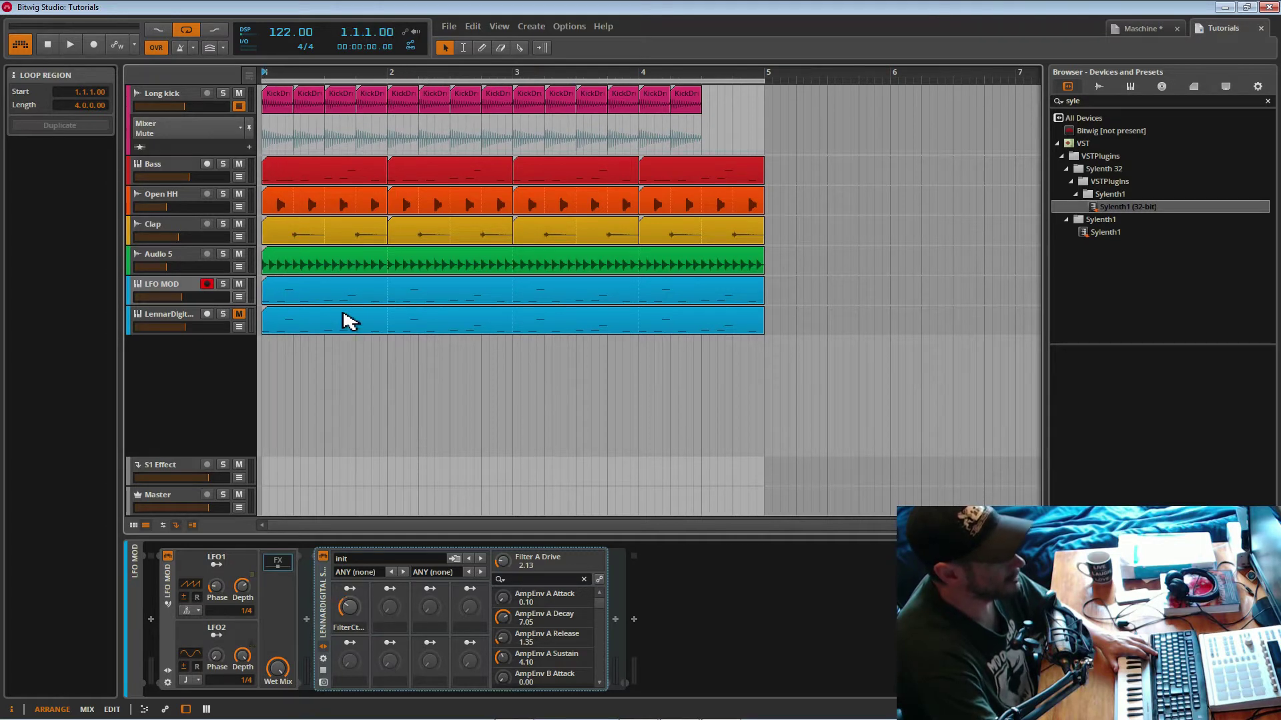
key("space")
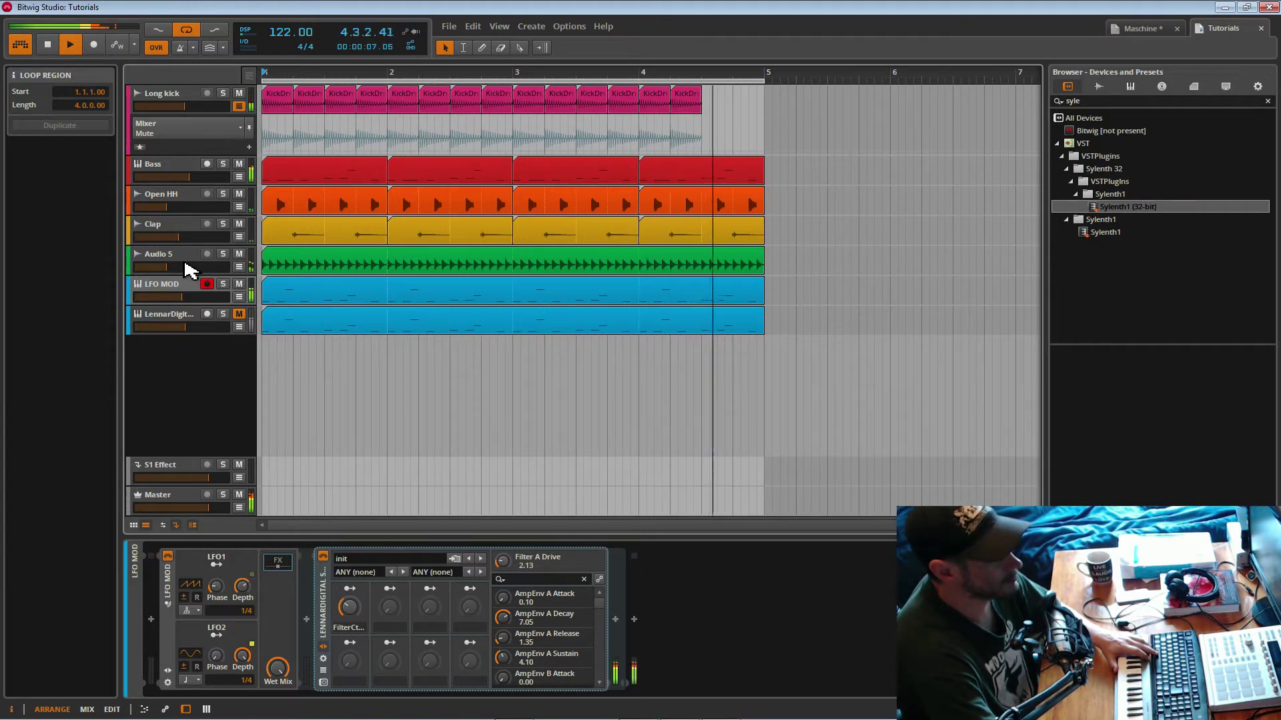
key("space")
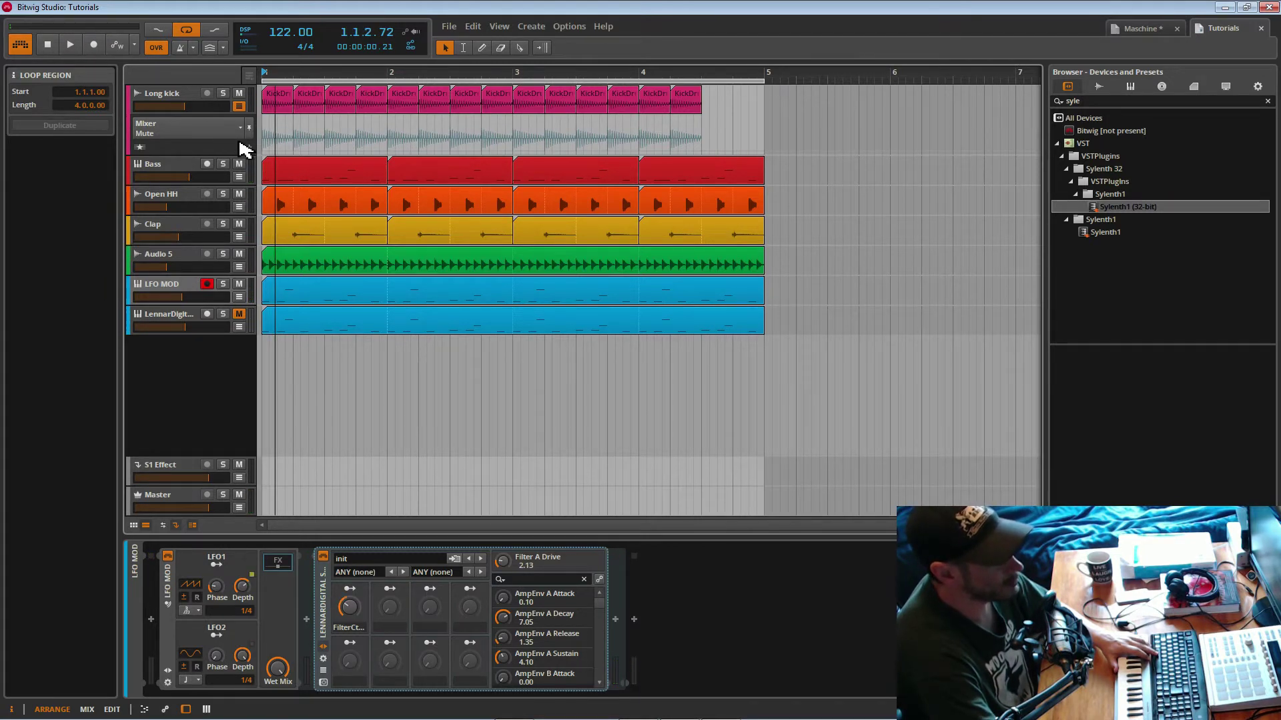
- Create a new audio track and lower its volume to -13.5 dB
right_click(196, 385)
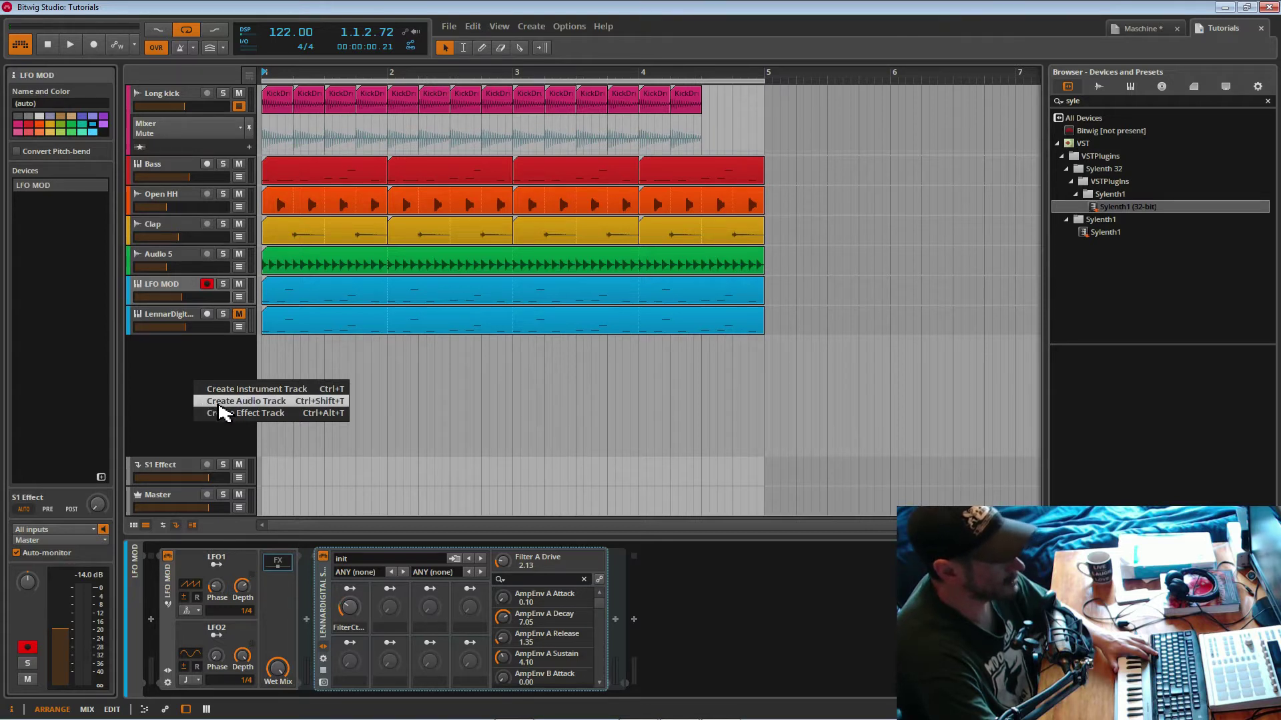
left_click(220, 405)
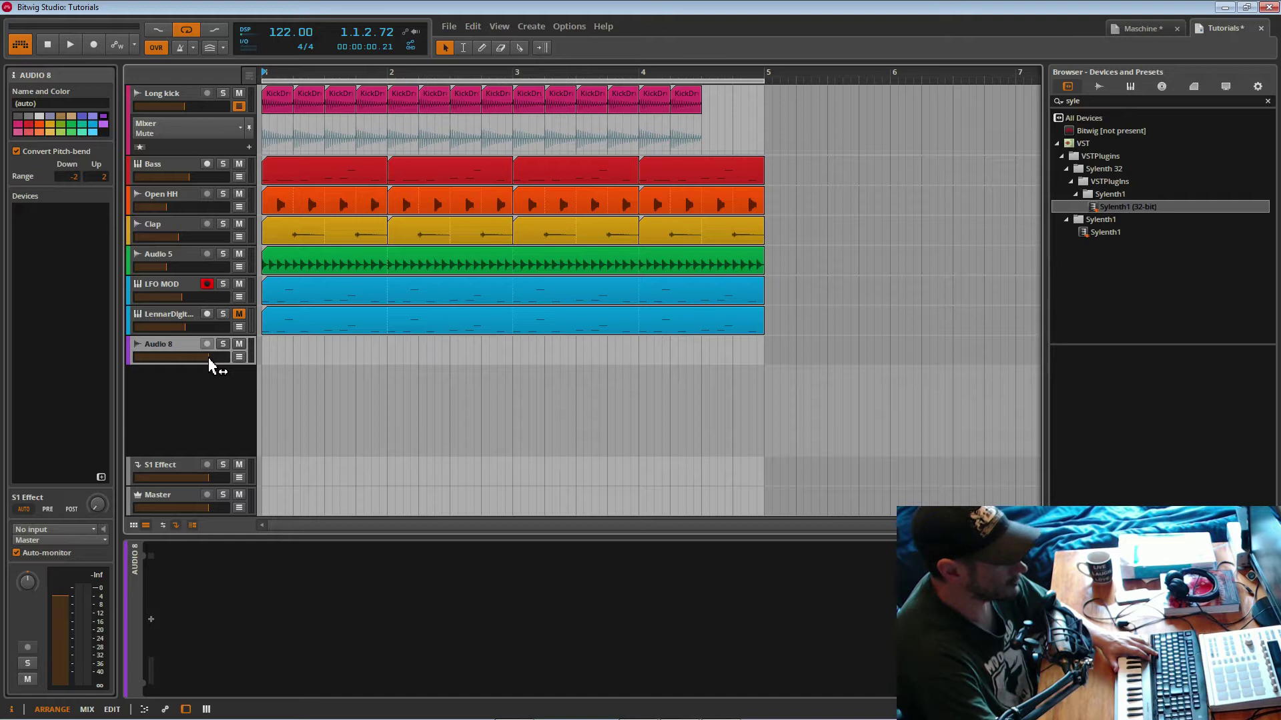
left_click_drag(209, 359, 209, 362)
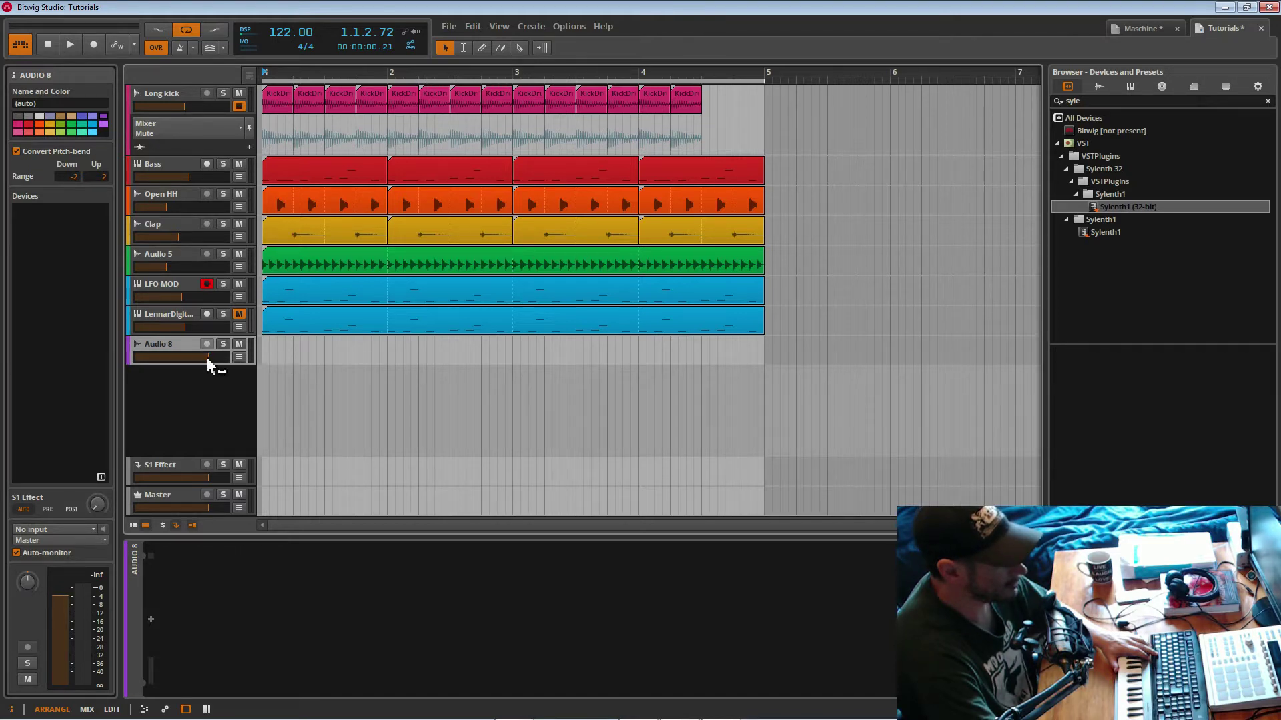
left_click_drag(171, 360, 208, 366)
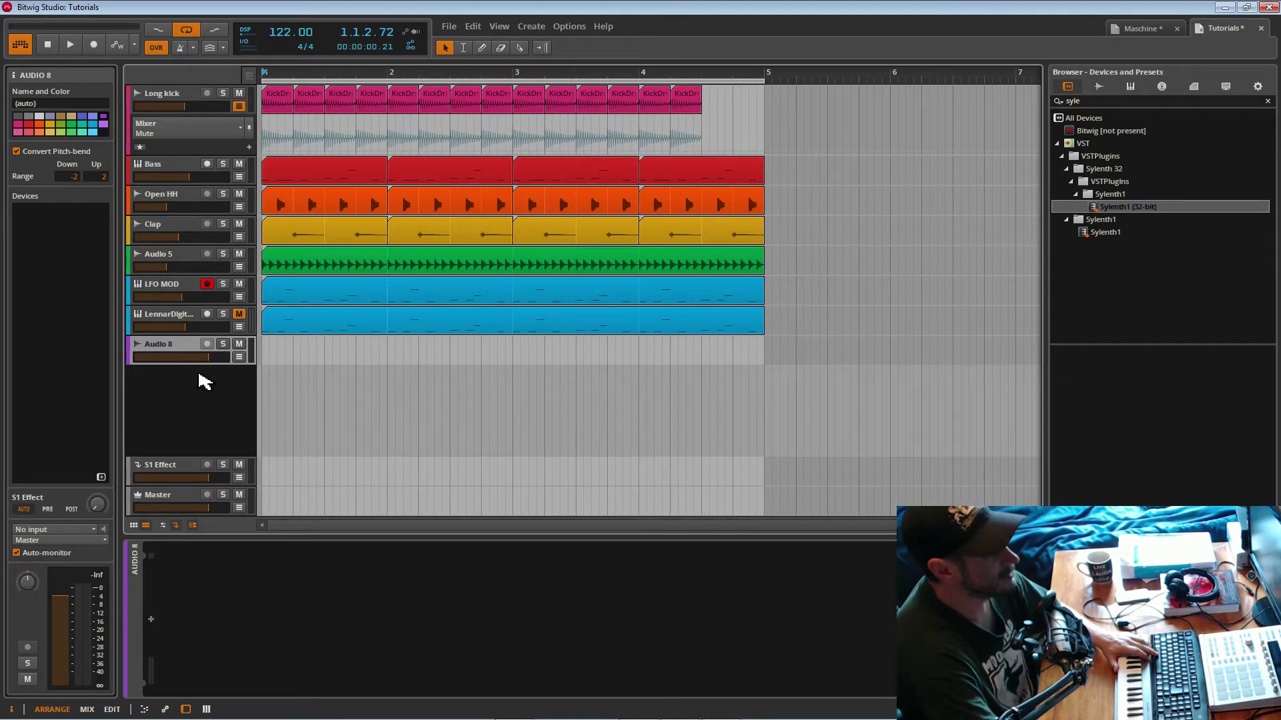
- Rename the new Audio 8 track to 'Drum Buss'
right_click(191, 347)
left_click(178, 355)
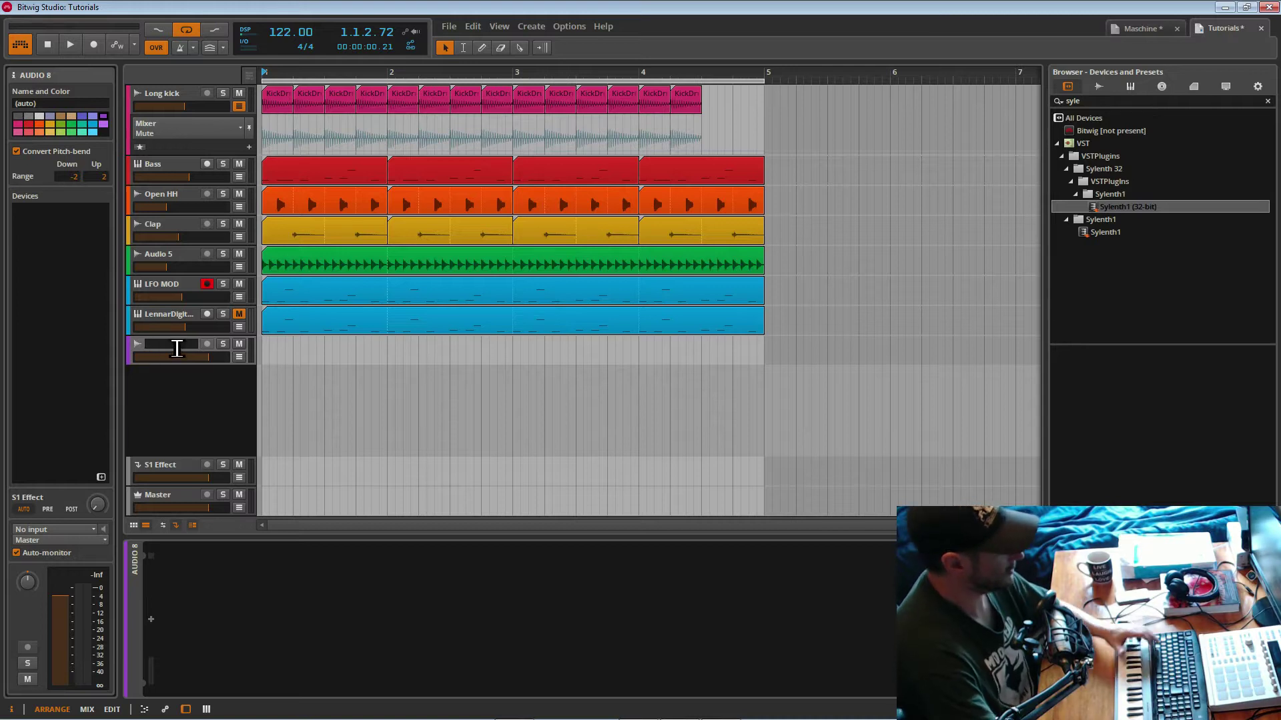
type("Drum ")
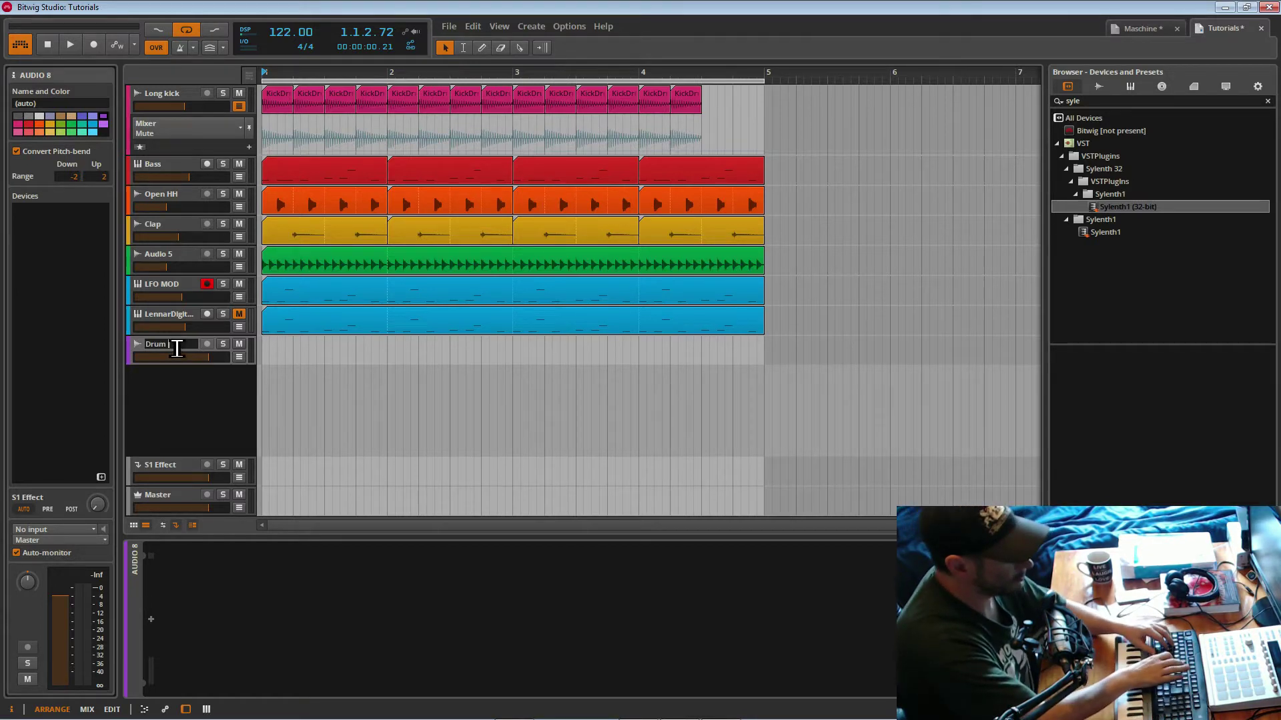
type("Bus")
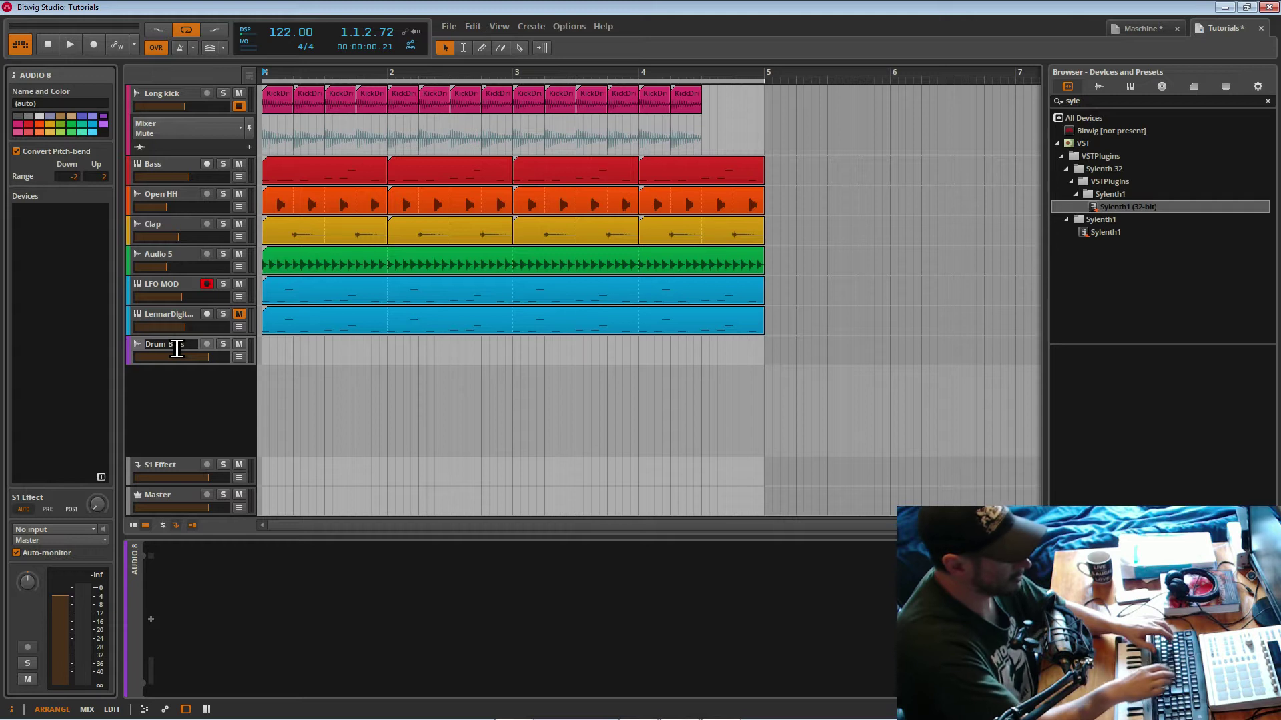
key("Return")
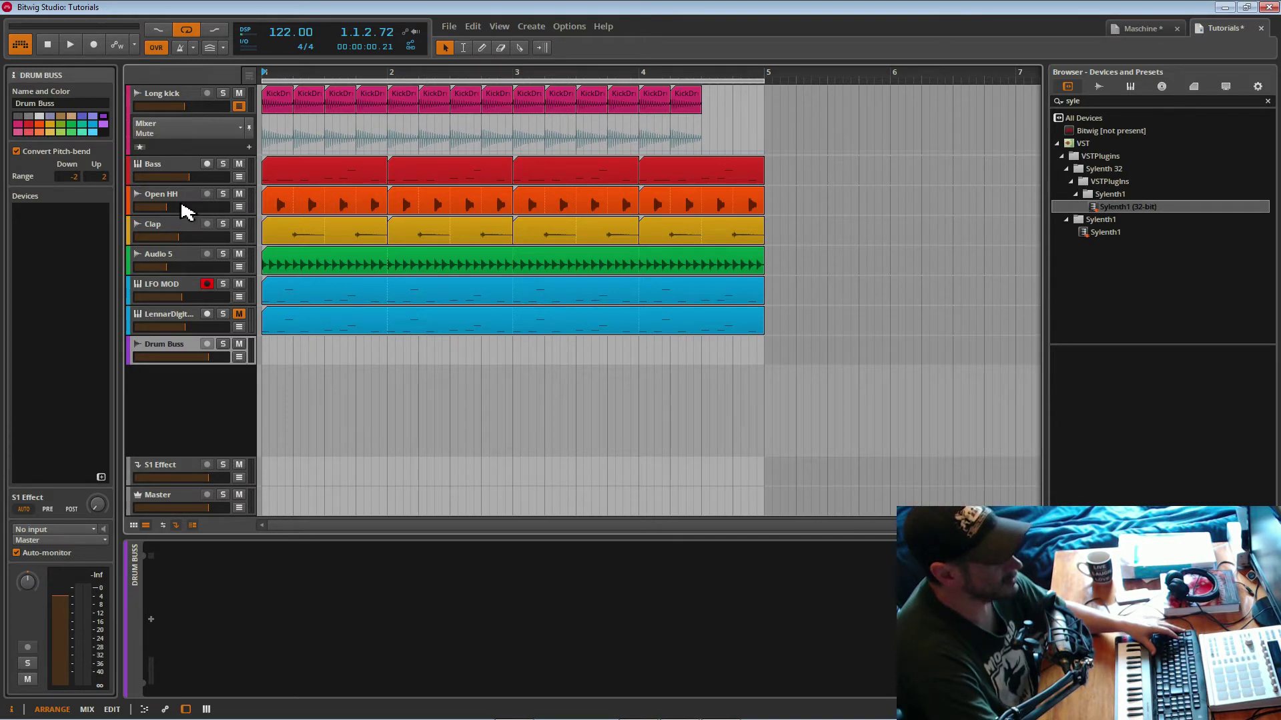
- Rename the Audio 5 track to 'Closed HH'
left_click(167, 265)
right_click(164, 257)
left_click(179, 266)
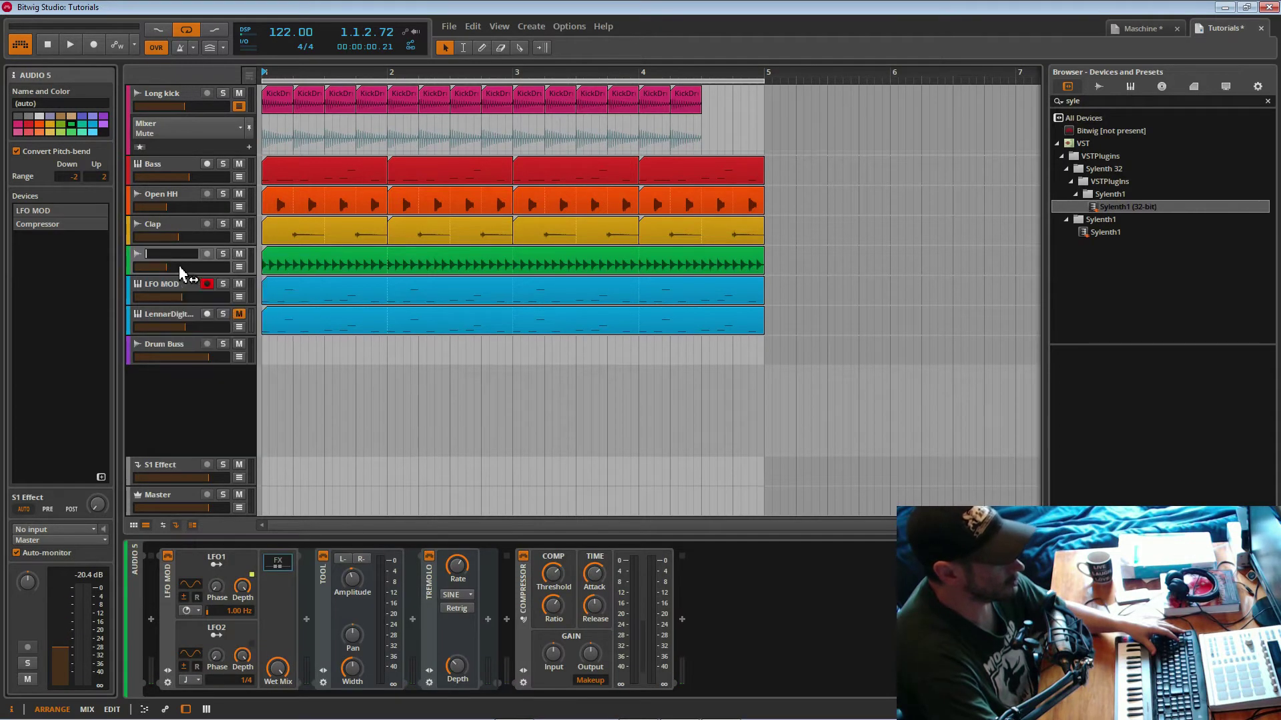
type("Clo")
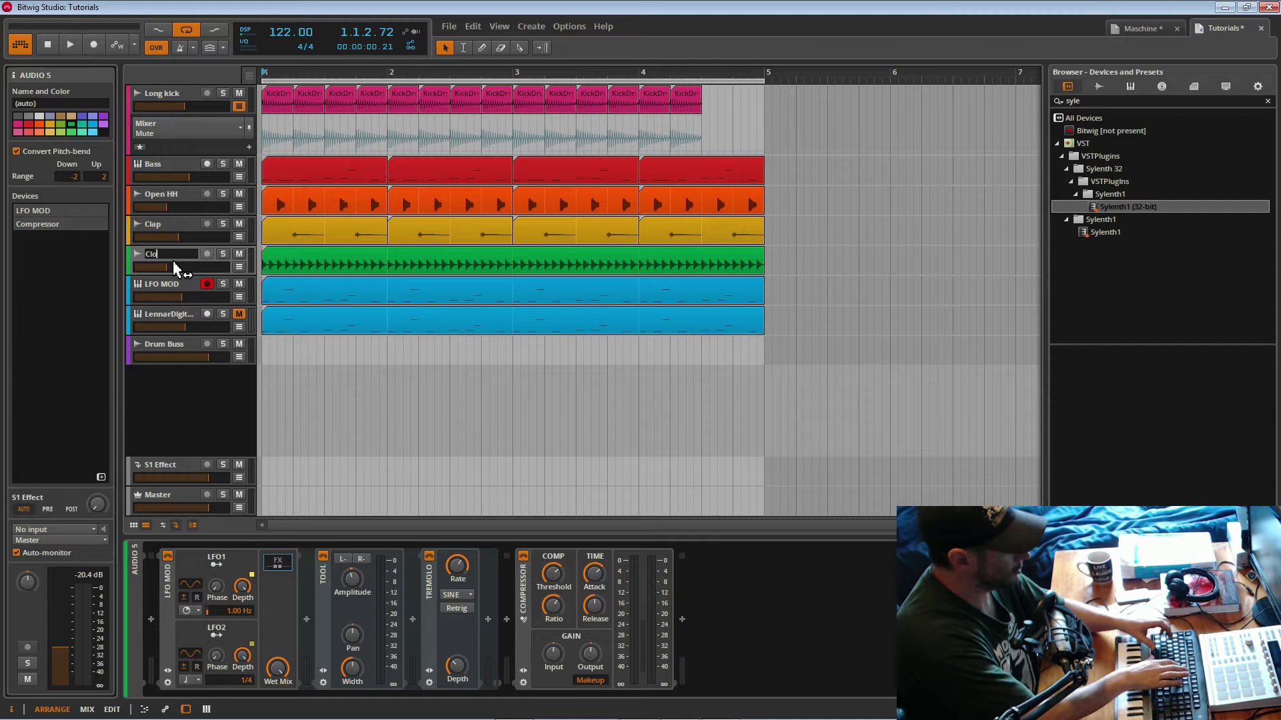
type("sed HH")
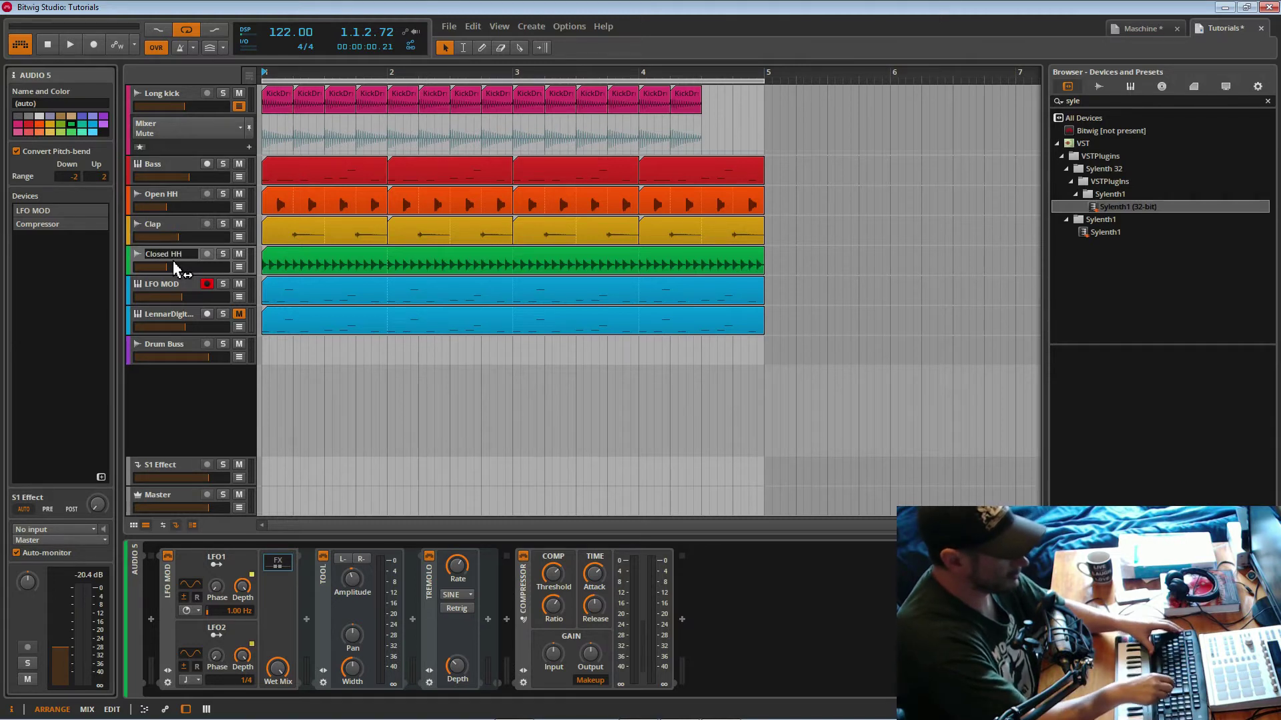
key("Return")
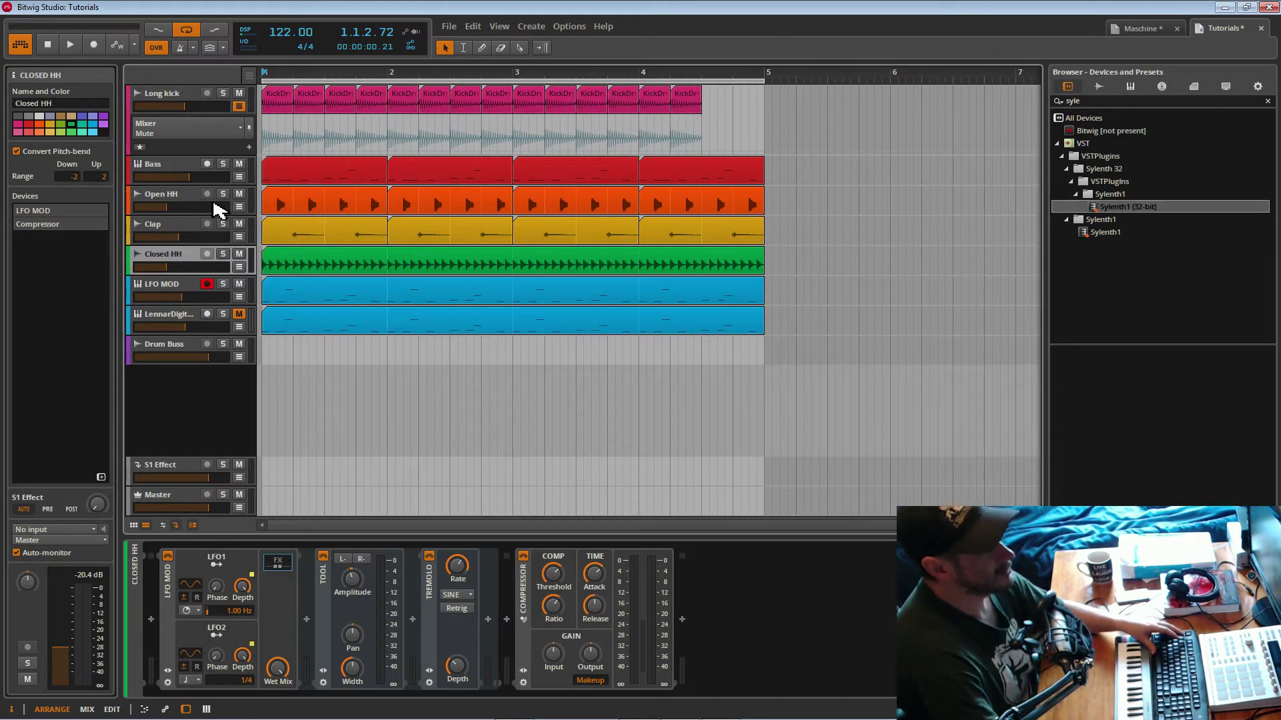
- Solo the Drum Buss track and briefly audition it with playback
left_click(222, 344)
key("space")
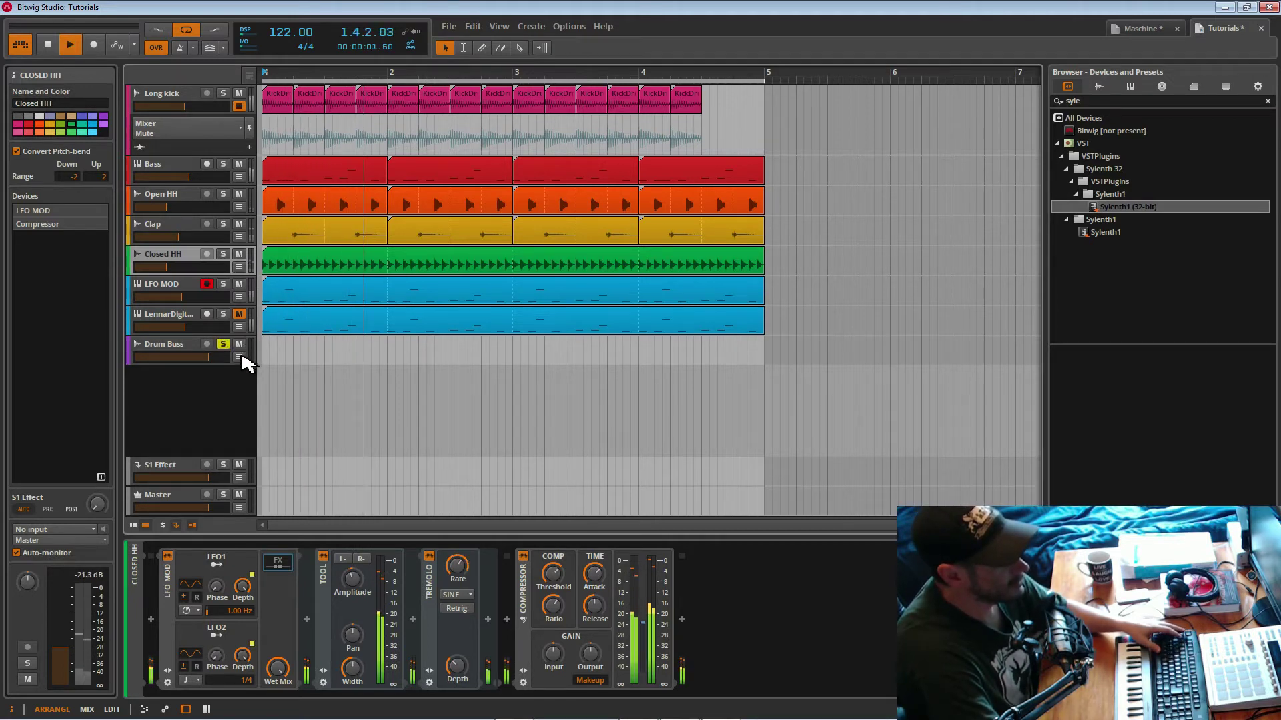
key("space")
left_click(239, 358)
left_click(239, 358)
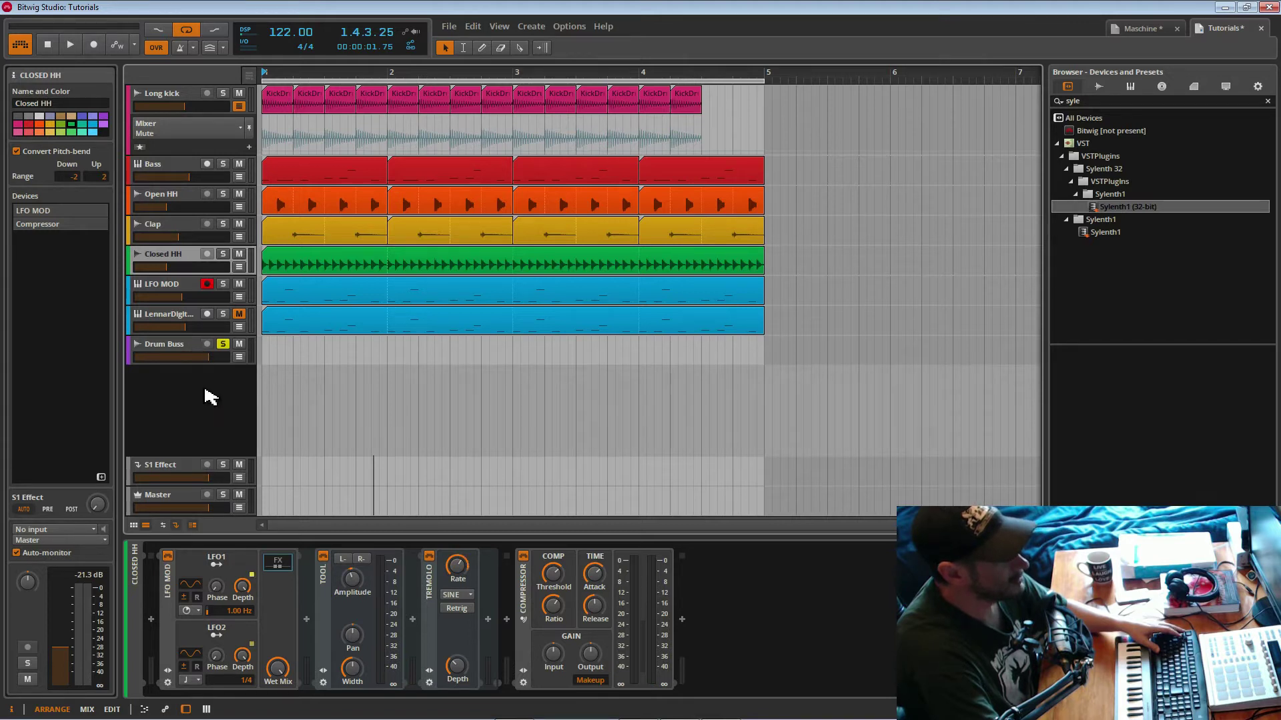
- Toggle reduced track height and the Clap volume automation lane, leaving both as before
left_click(193, 526)
left_click(192, 526)
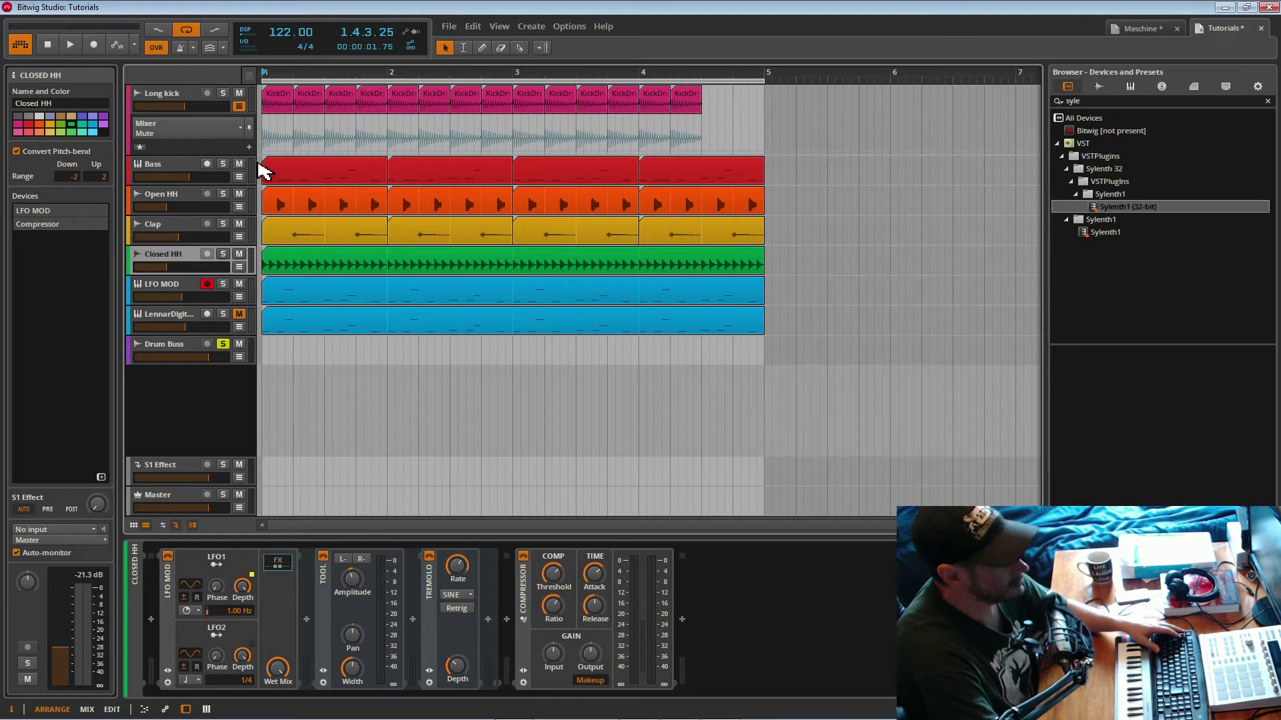
left_click(239, 237)
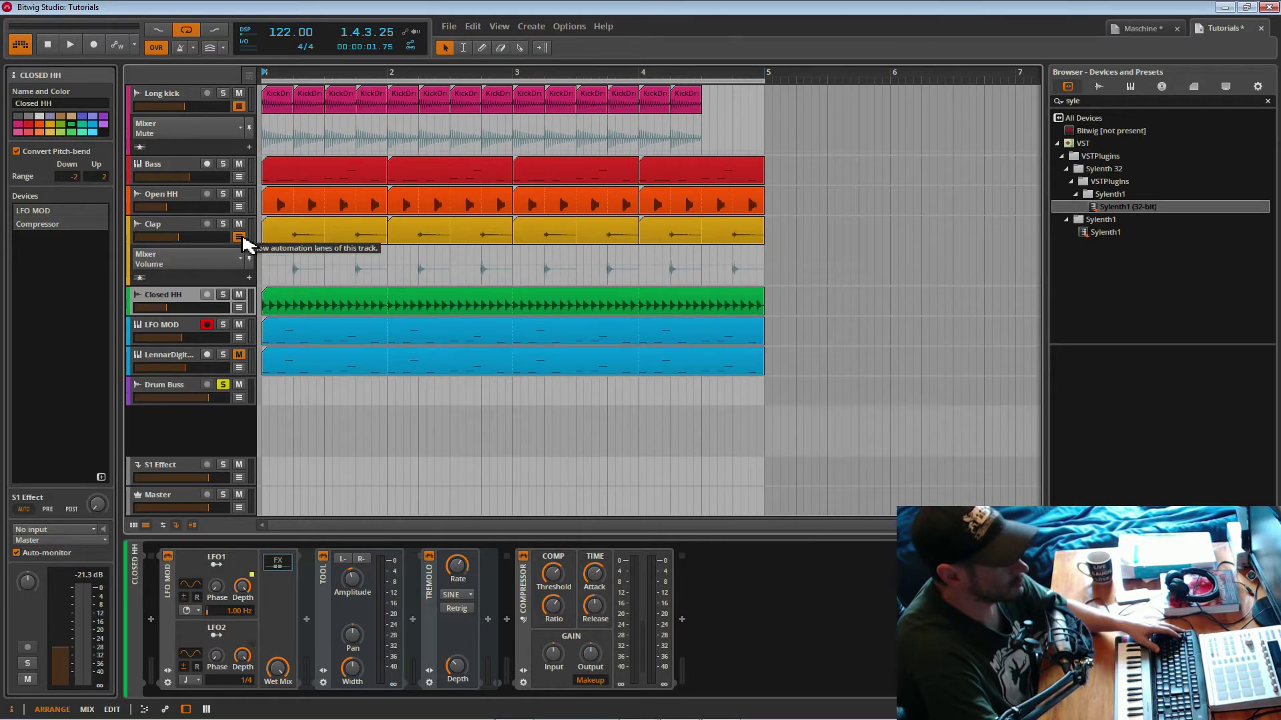
left_click(240, 257)
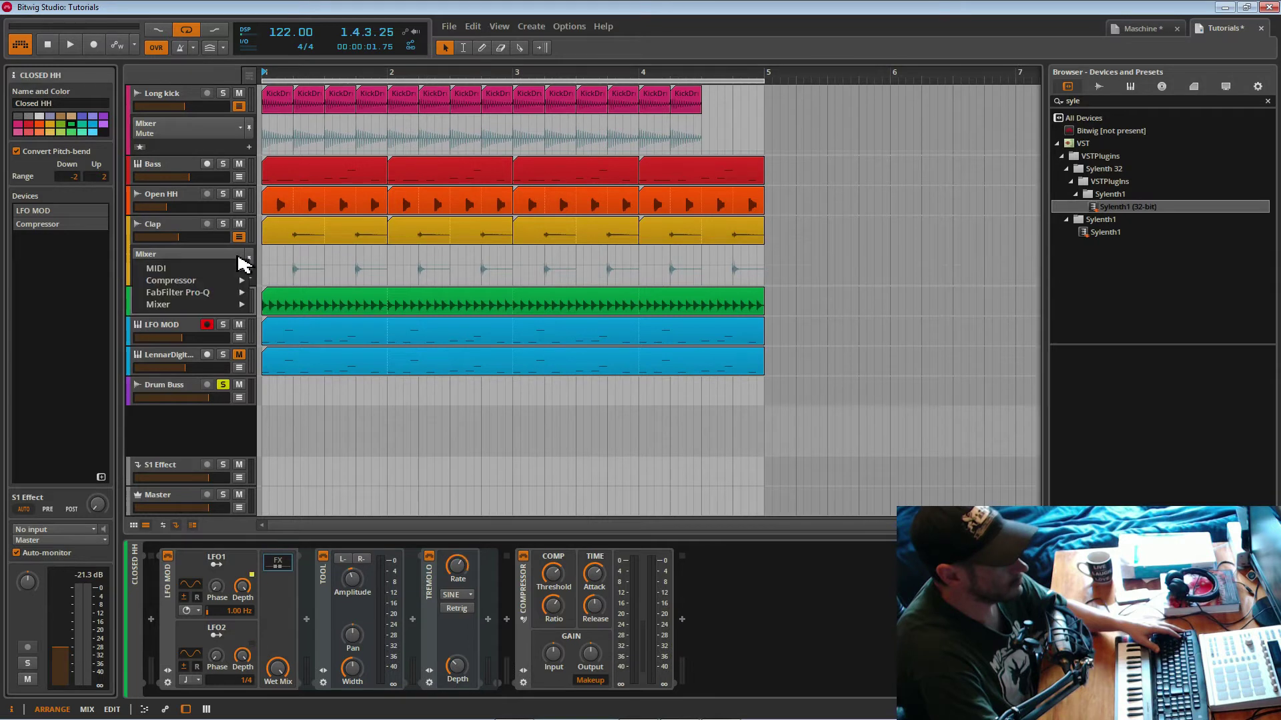
left_click(239, 257)
left_click(239, 237)
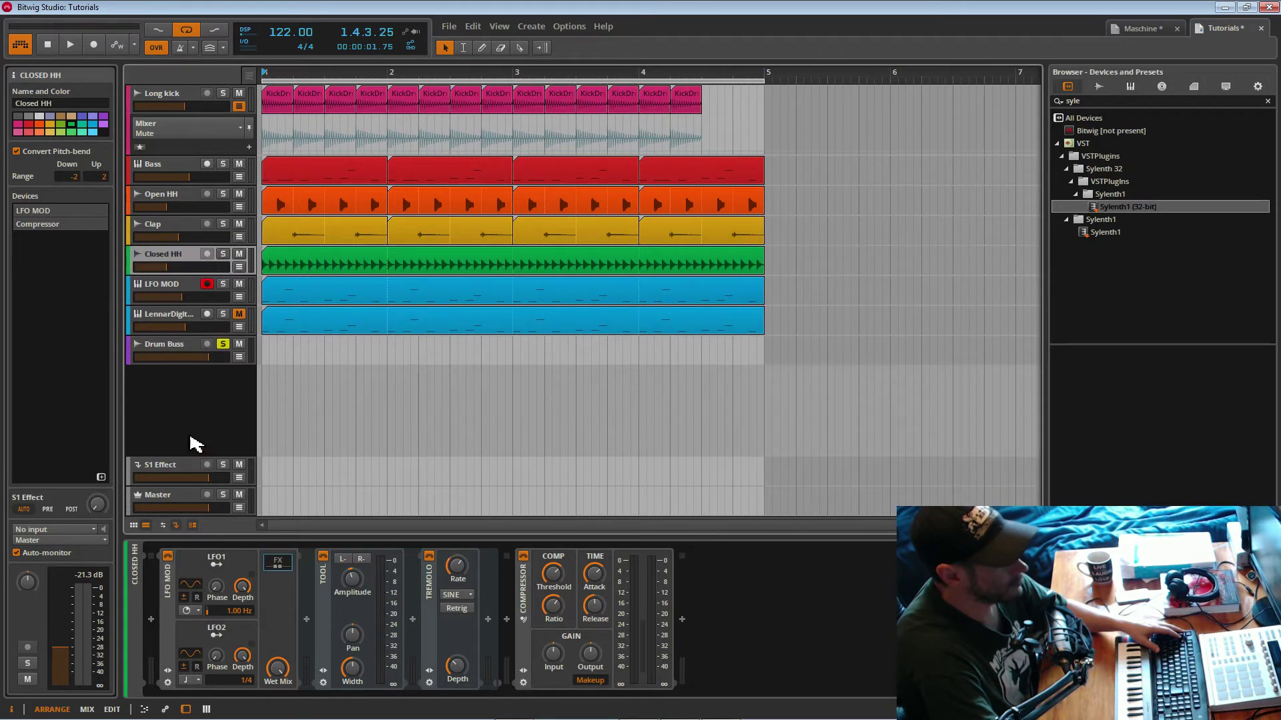
- Show the routing columns and start playback, keeping Drum Buss output on Master
left_click(163, 525)
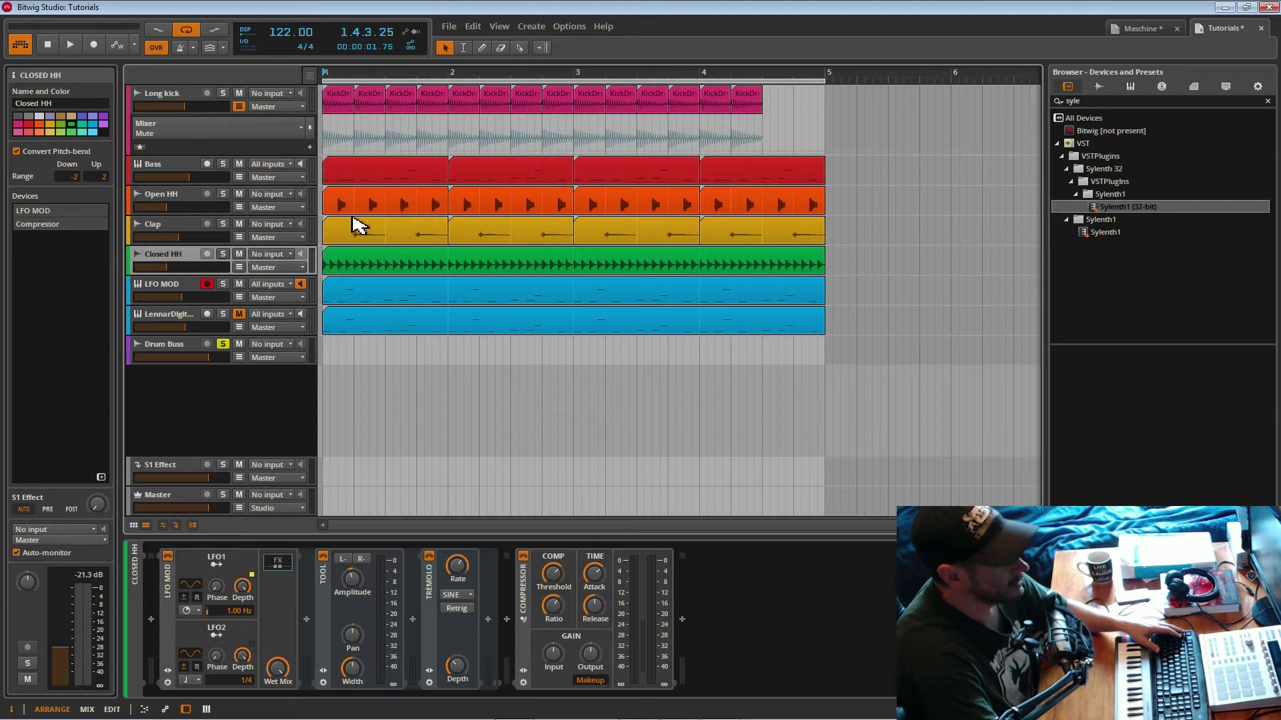
left_click(163, 525)
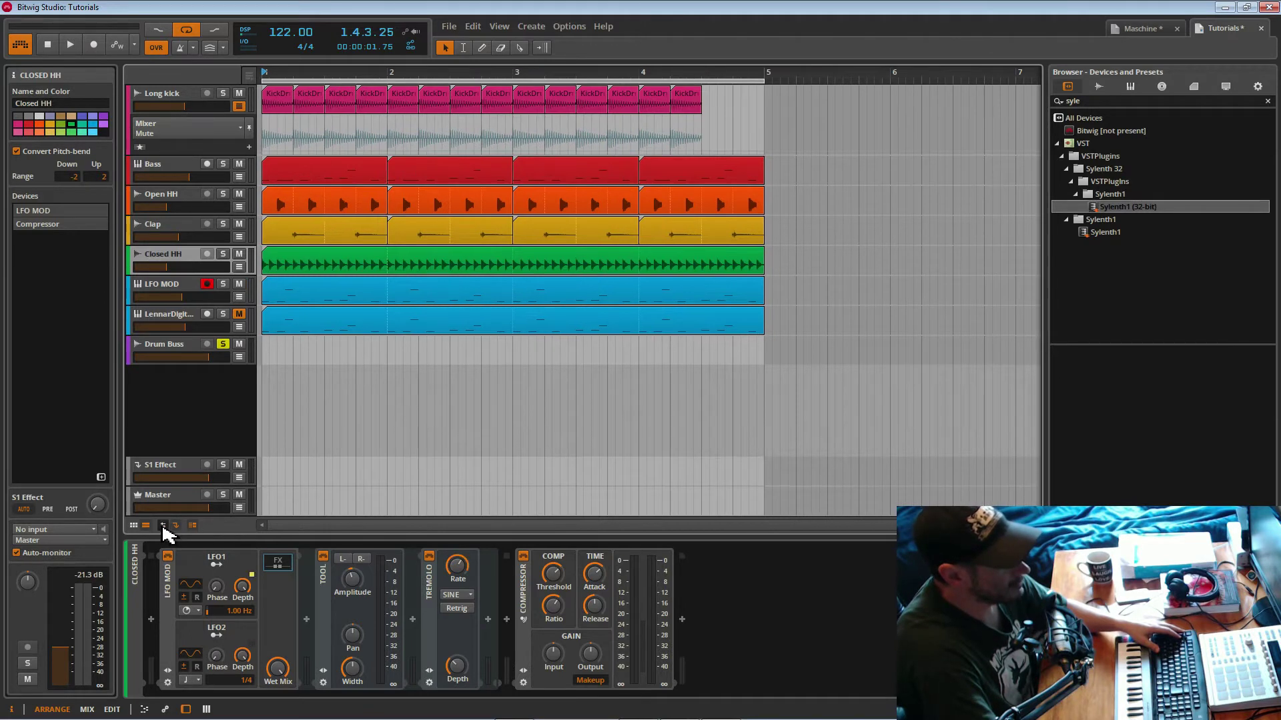
left_click(164, 525)
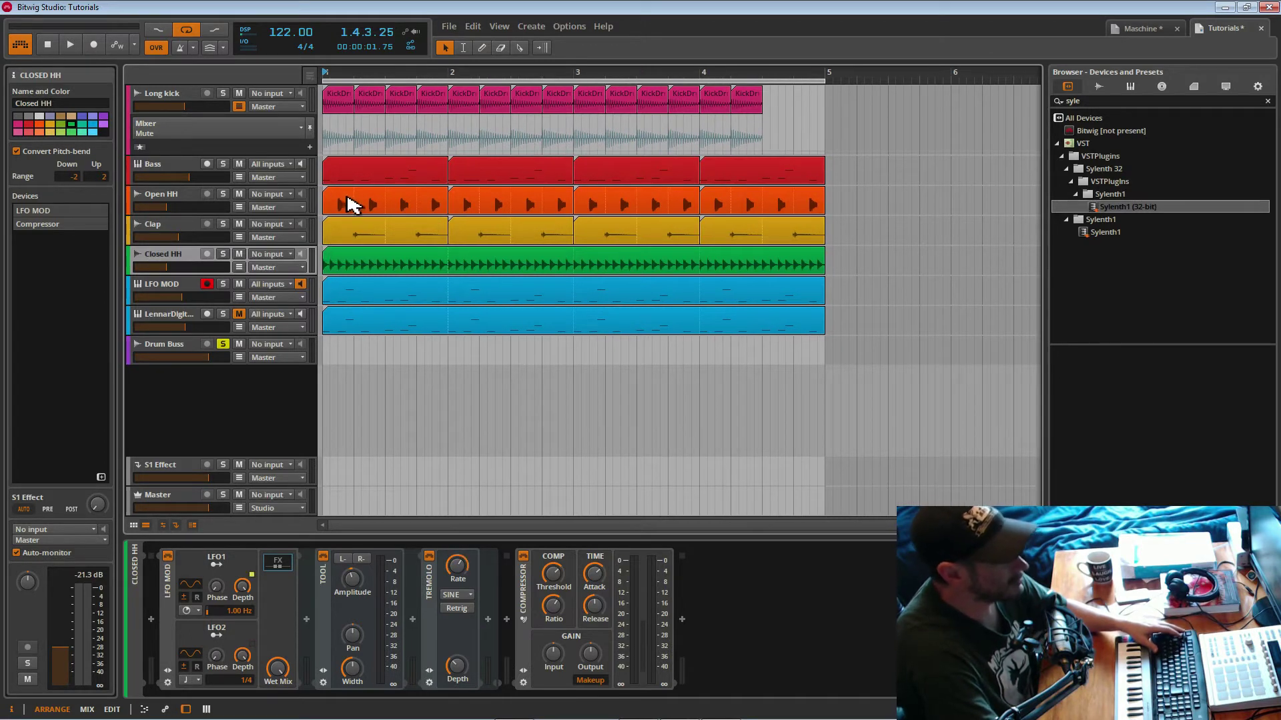
left_click(175, 347)
key("space")
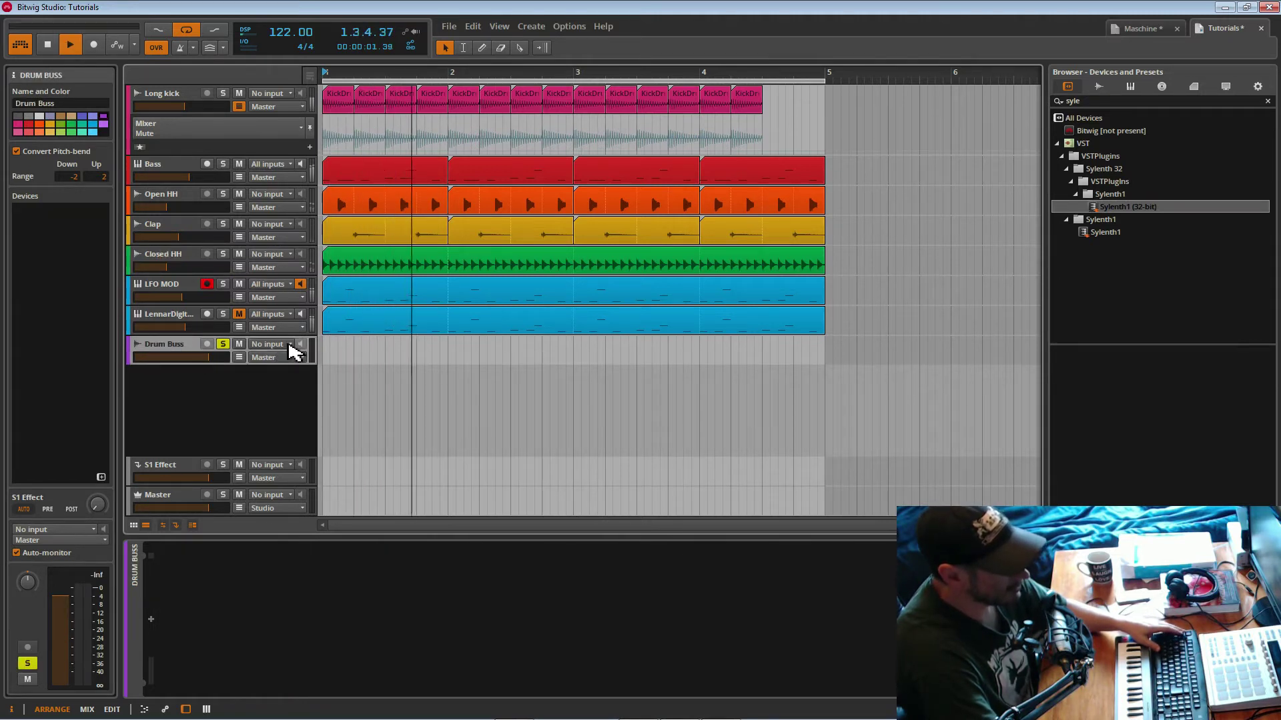
left_click(284, 359)
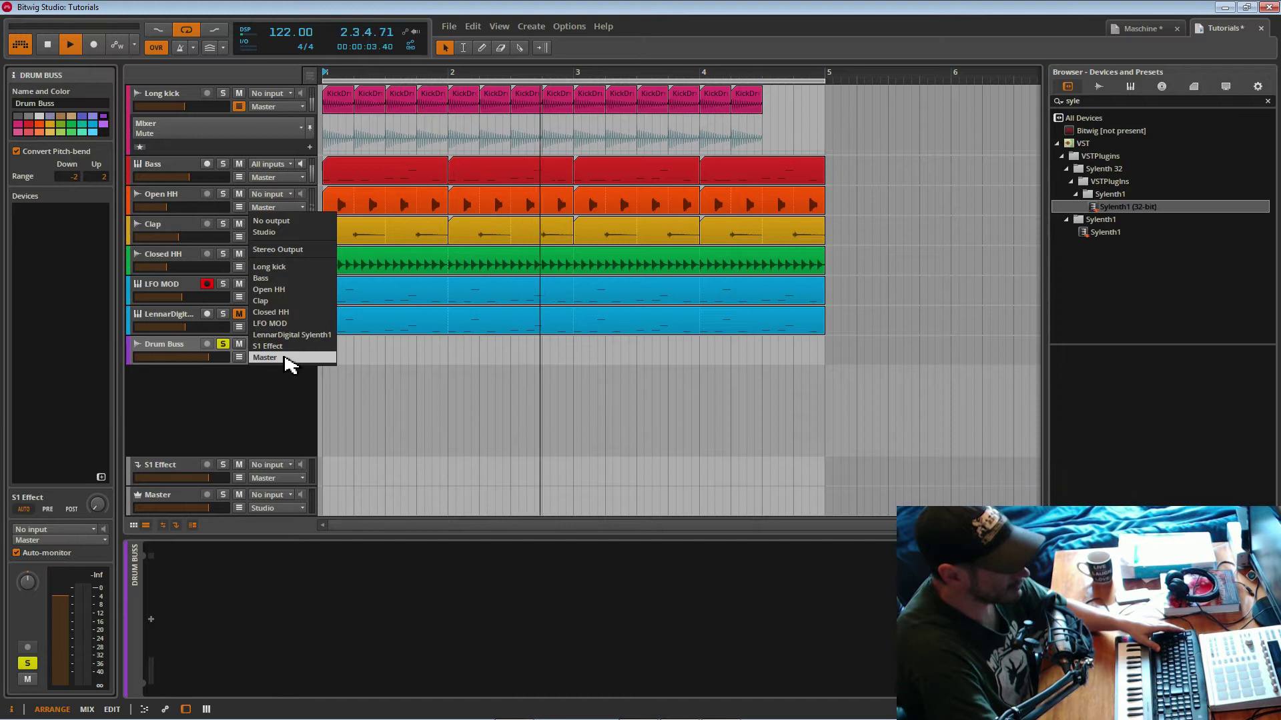
left_click(284, 358)
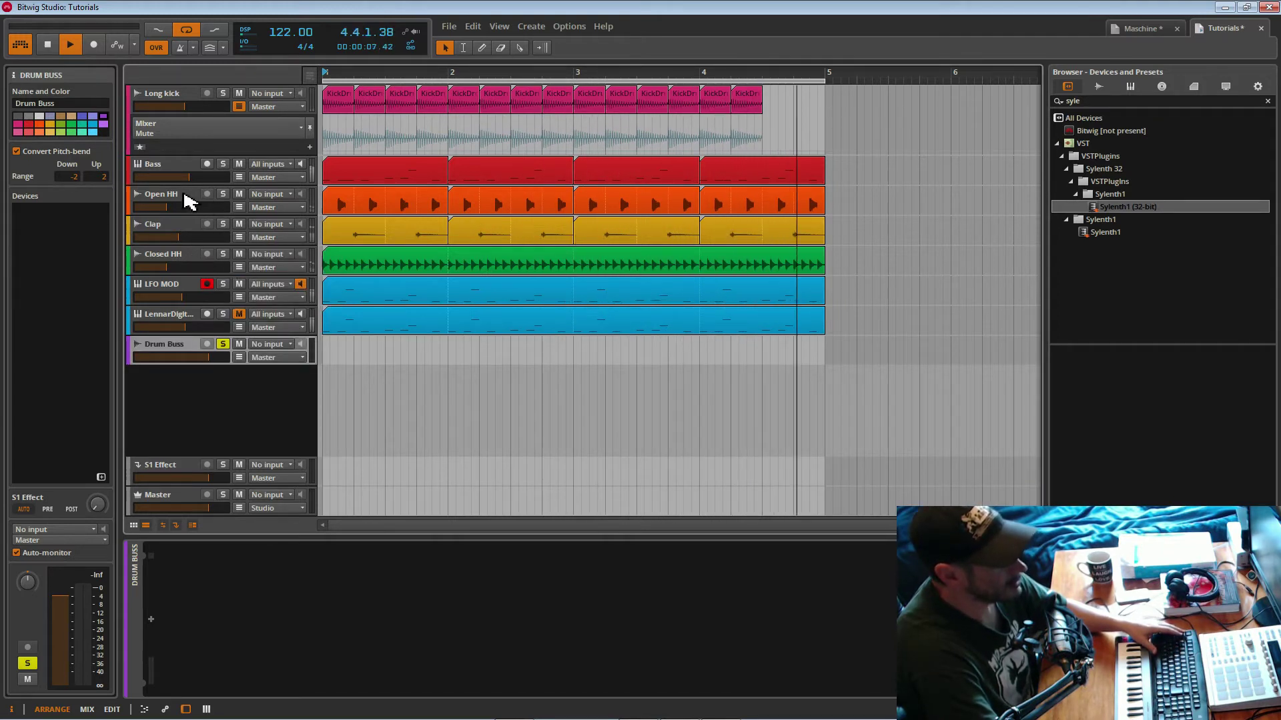
- Route Open HH, Clap and Closed HH outputs into Drum Buss, then unsolo Drum Buss
left_click(297, 207)
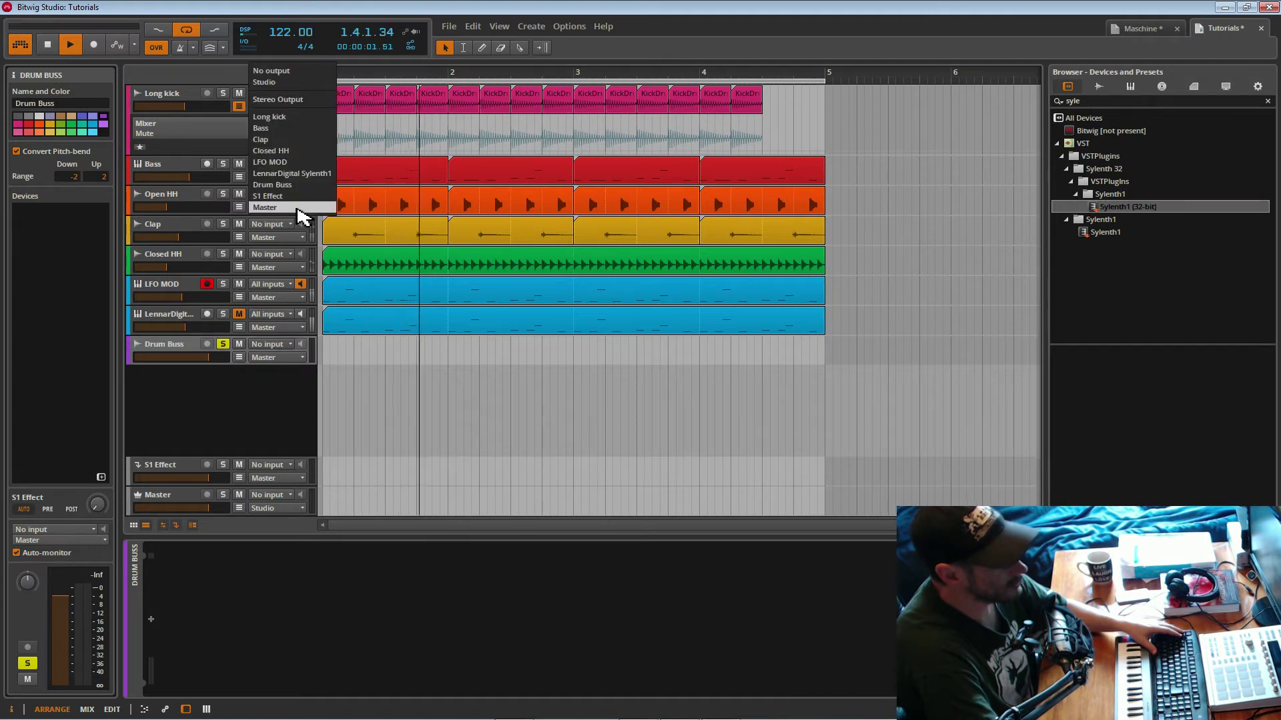
left_click(282, 186)
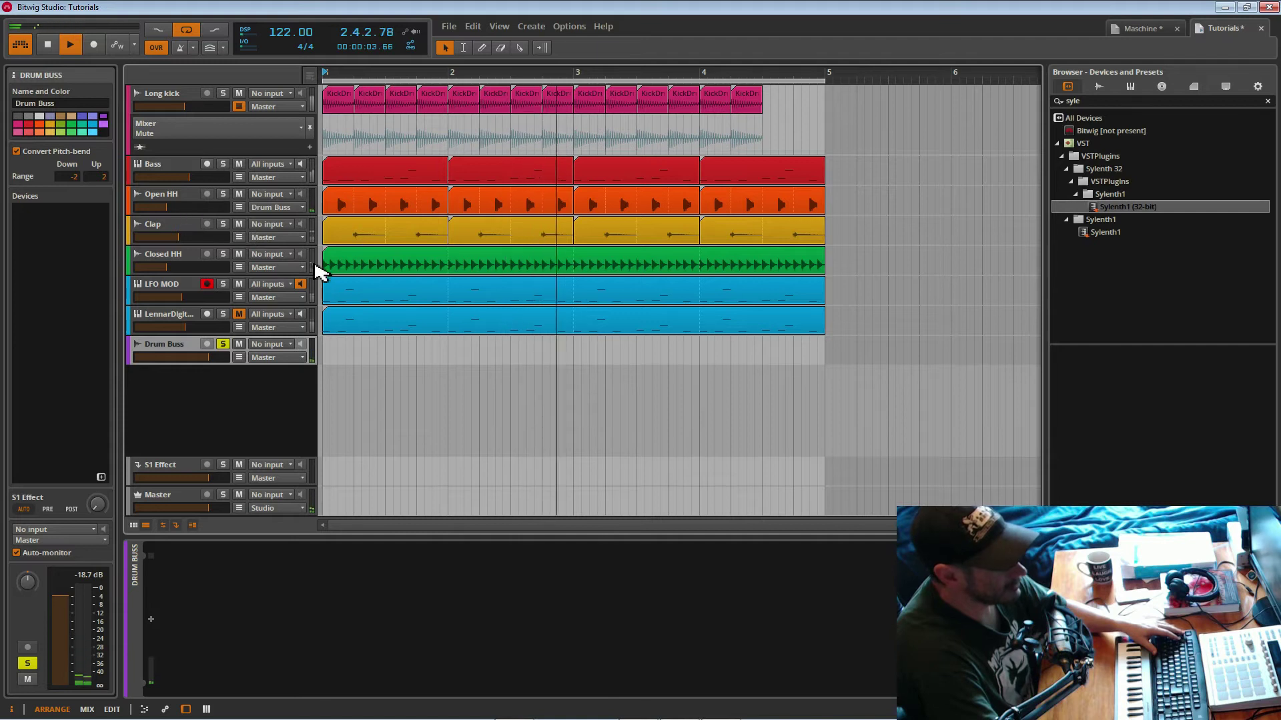
left_click(291, 237)
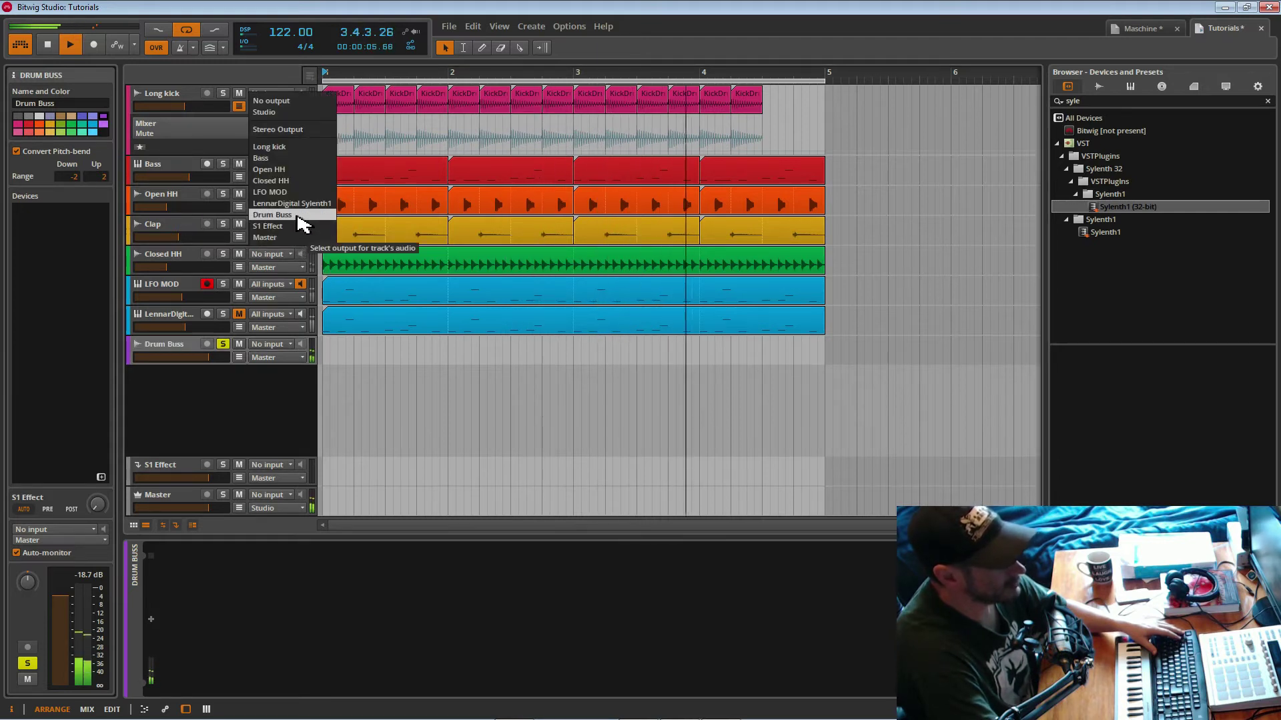
left_click(298, 215)
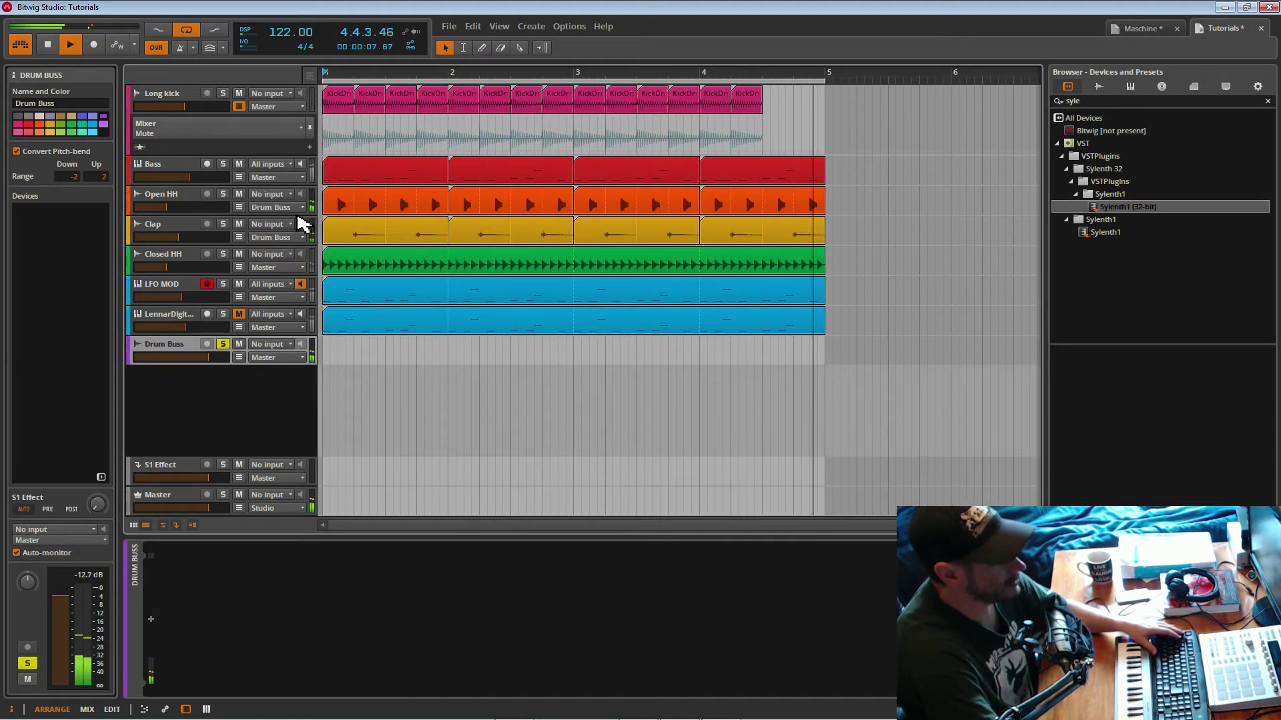
left_click(294, 268)
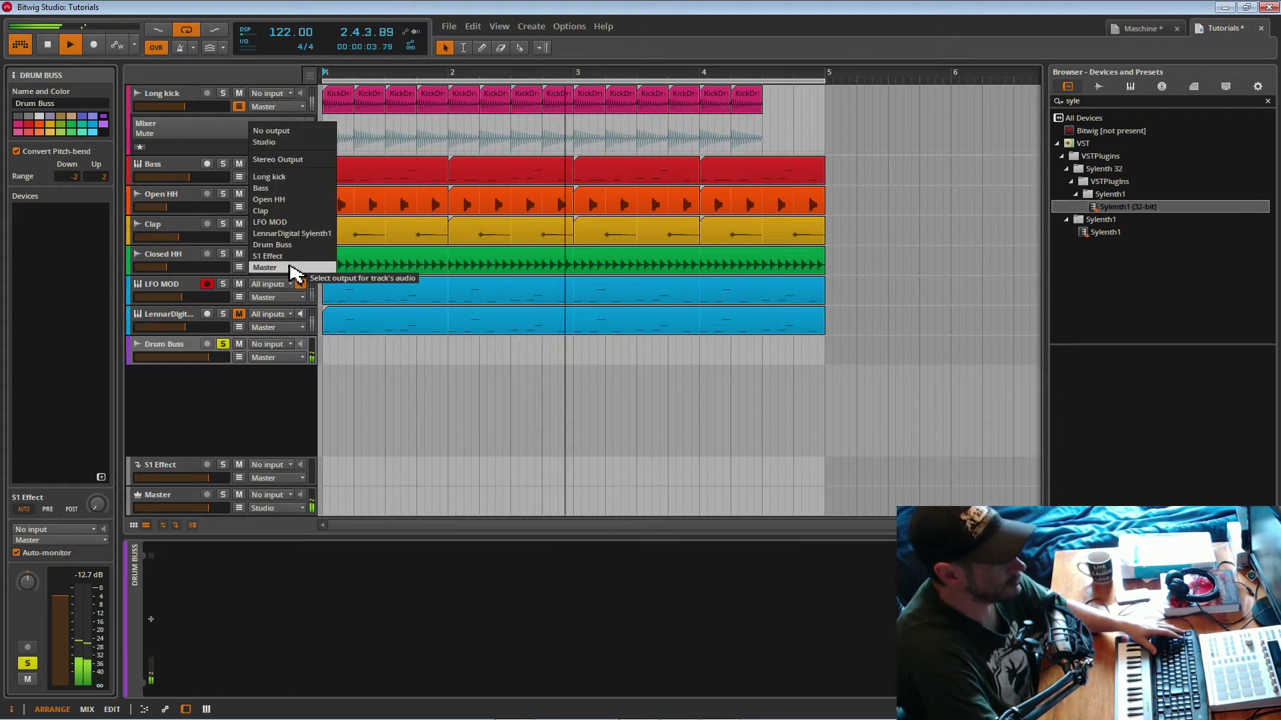
left_click(294, 246)
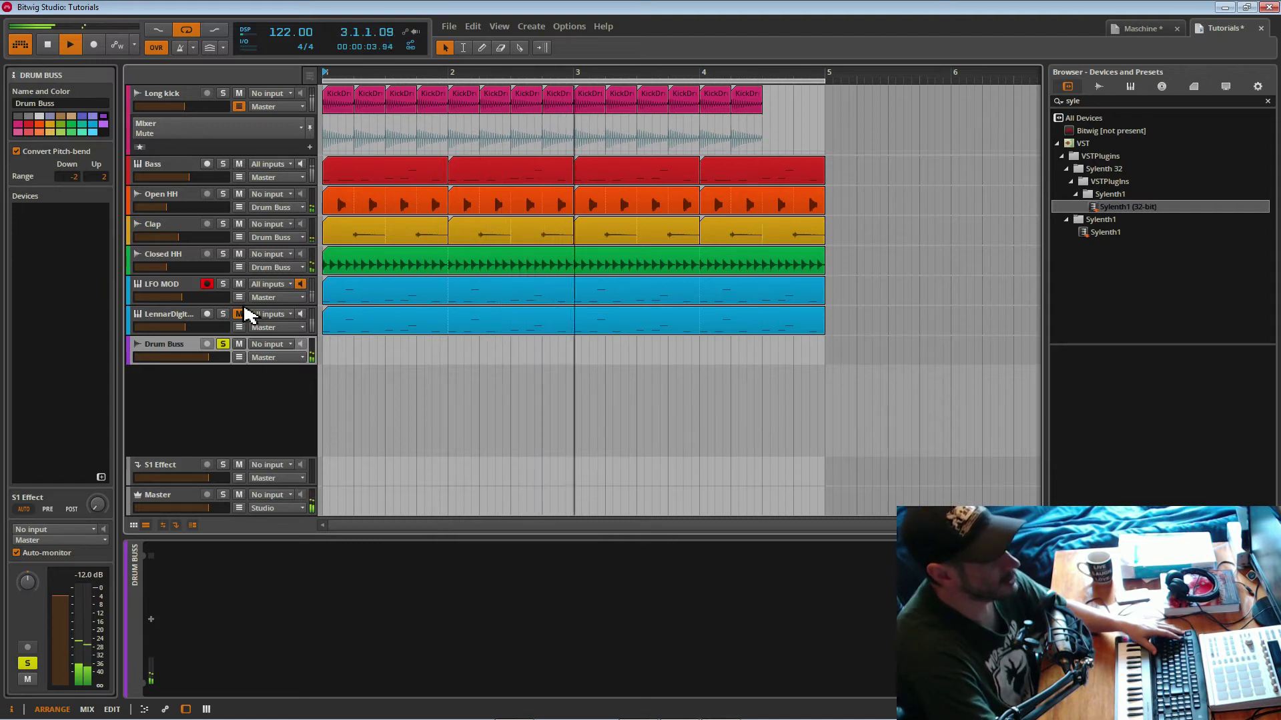
left_click(223, 344)
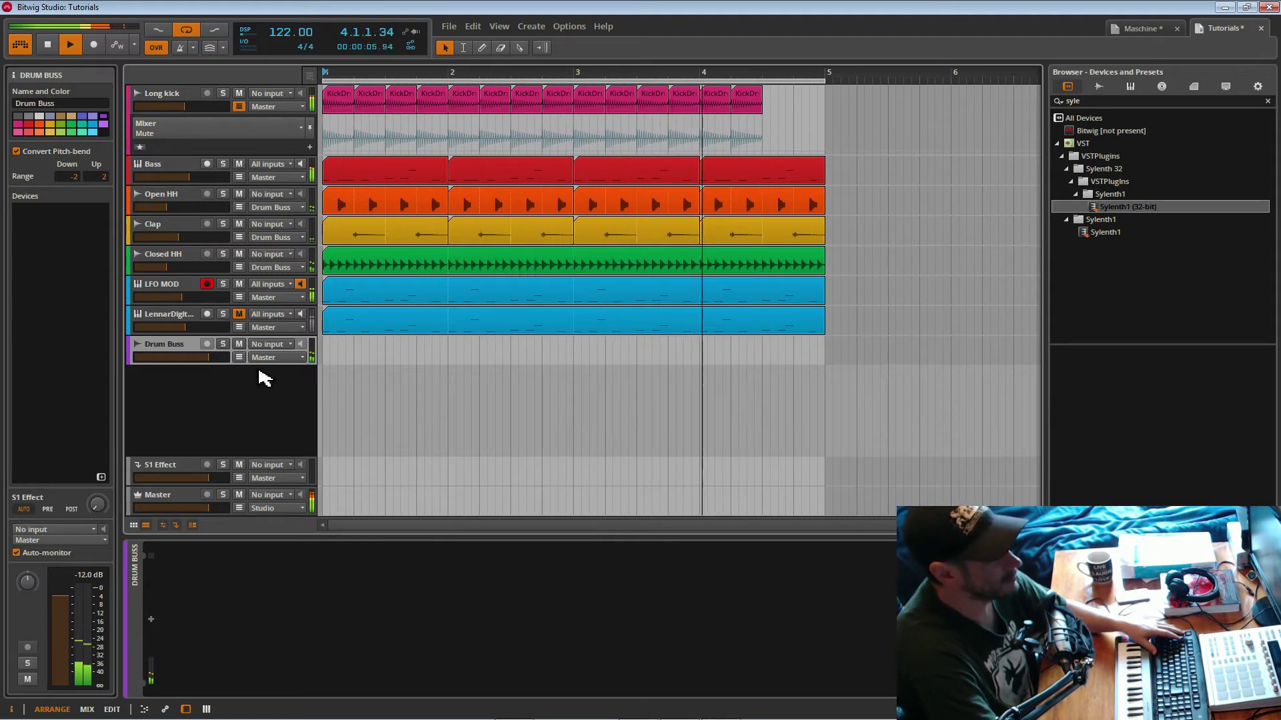
- Mute Drum Buss, add a Flanger to its chain, and unmute the Sylenth track
left_click(239, 345)
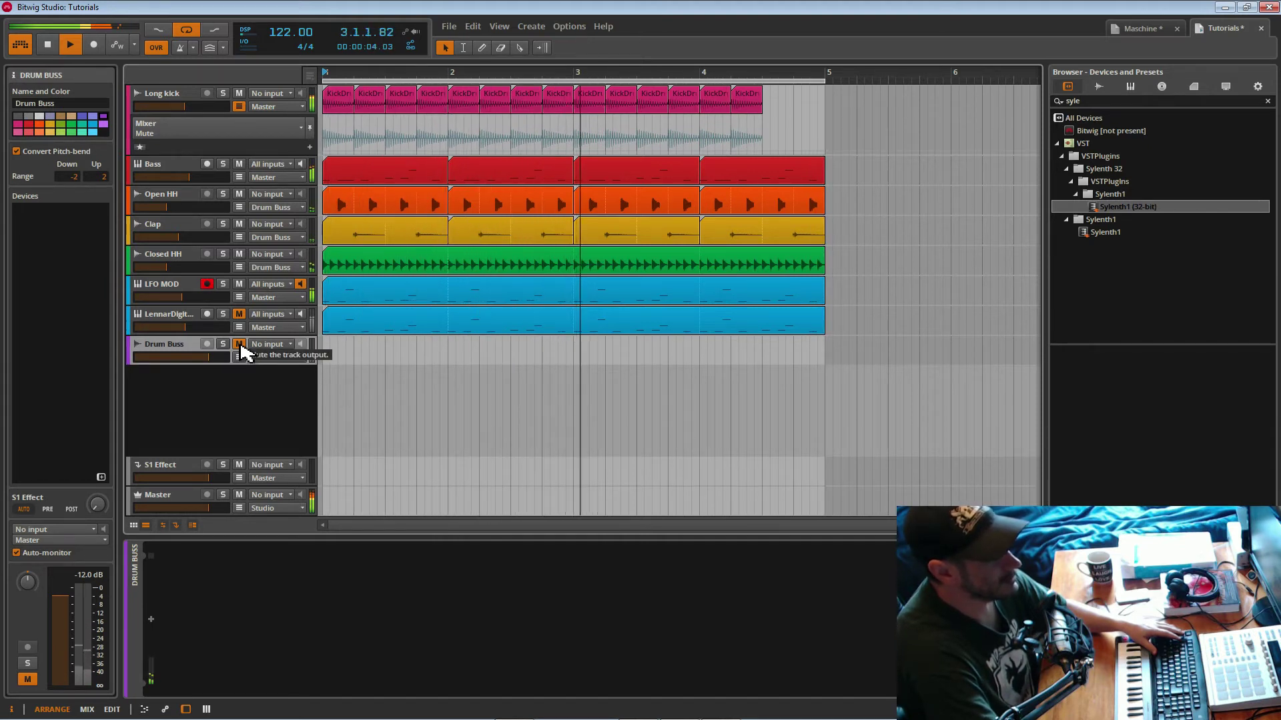
left_click(152, 624)
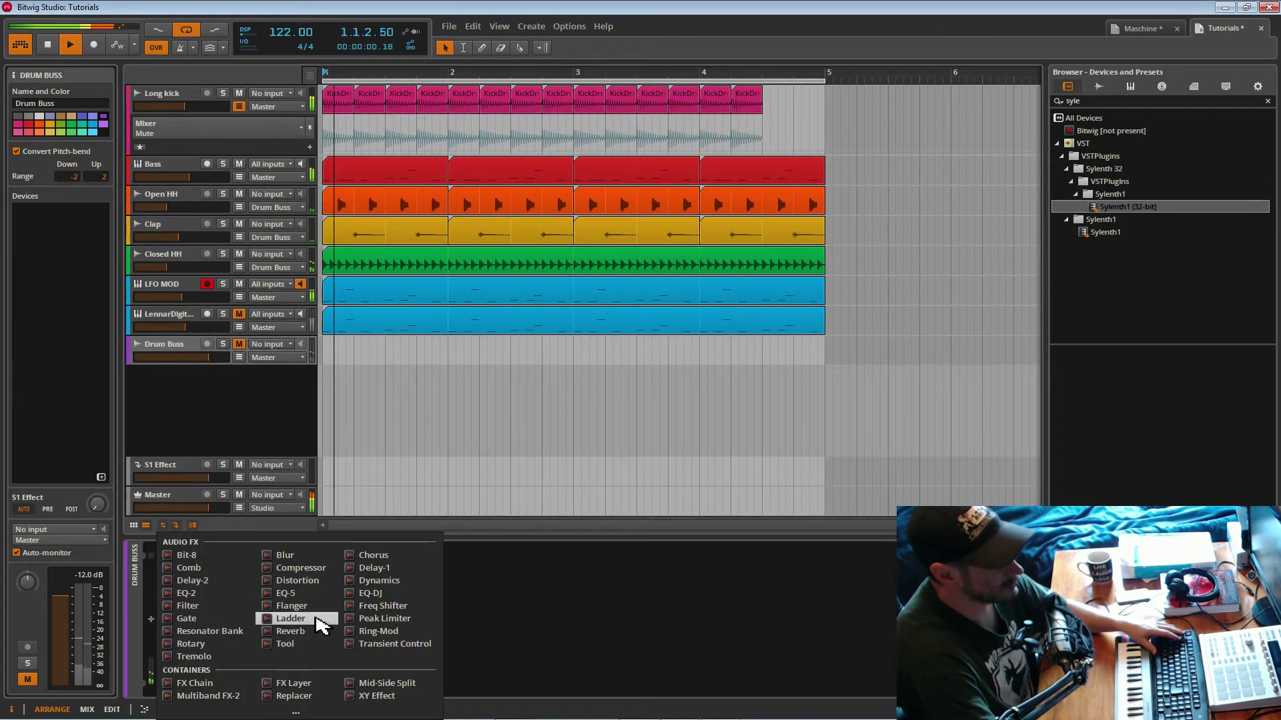
left_click(297, 606)
left_click(240, 313)
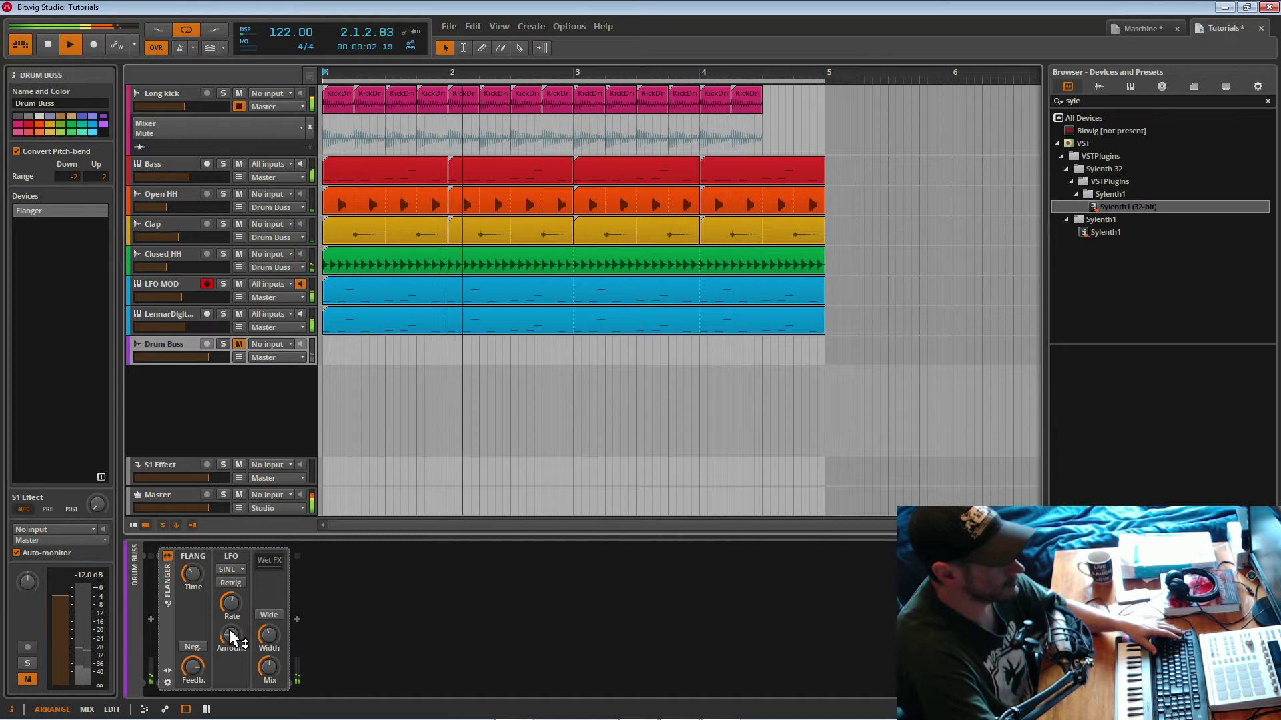
- Unmute Drum Buss, audition Flanger mix changes, then set mix to zero and switch it off
mouse_move(268, 666)
left_mouse_down()
mouse_move(279, 664)
mouse_move(268, 673)
left_mouse_up()
left_click(242, 347)
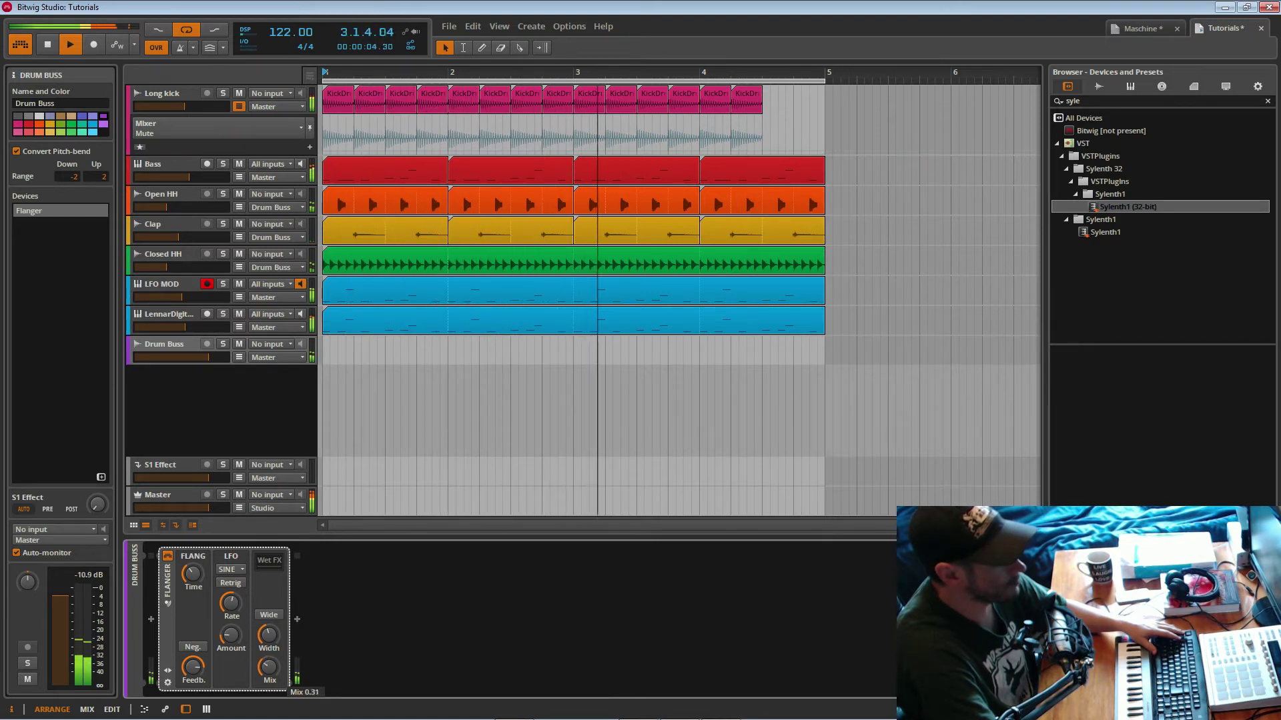
left_click_drag(268, 667, 268, 674)
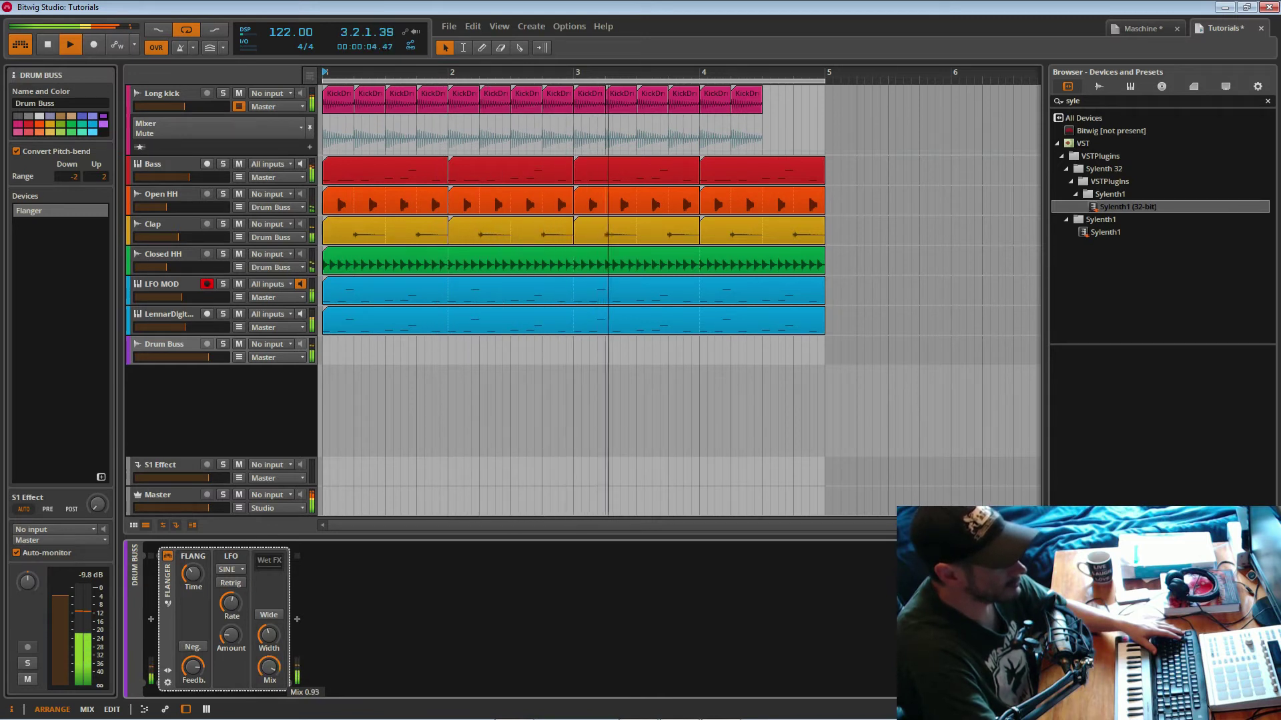
left_click_drag(268, 667, 268, 674)
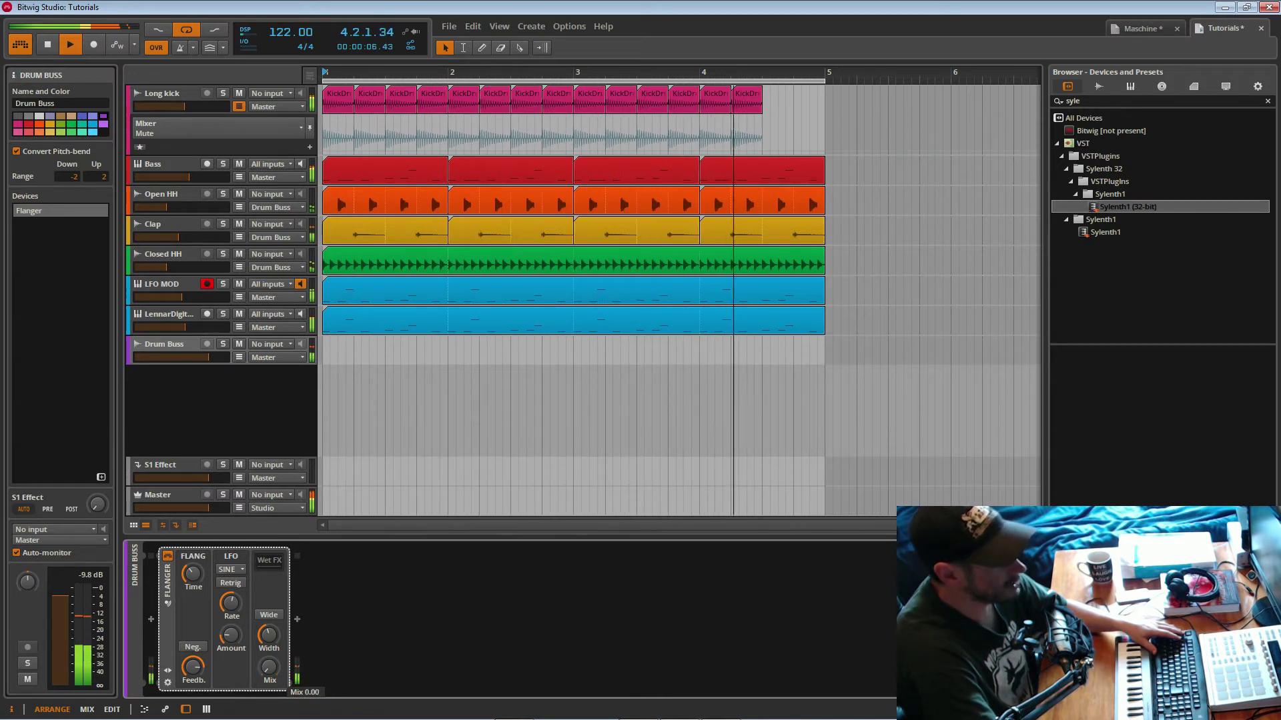
left_click(167, 555)
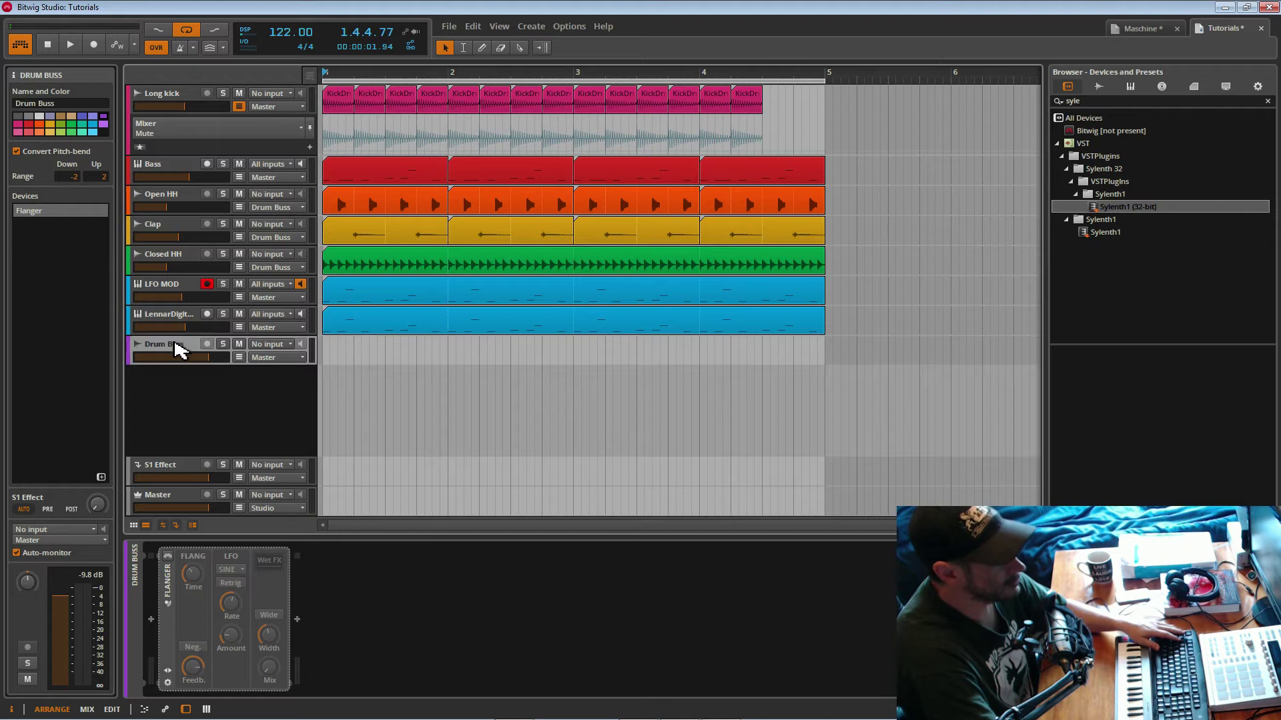
- Search the browser for 'pro' and add FabFilter Pro-C (32-bit) after the Flanger
left_click(298, 619)
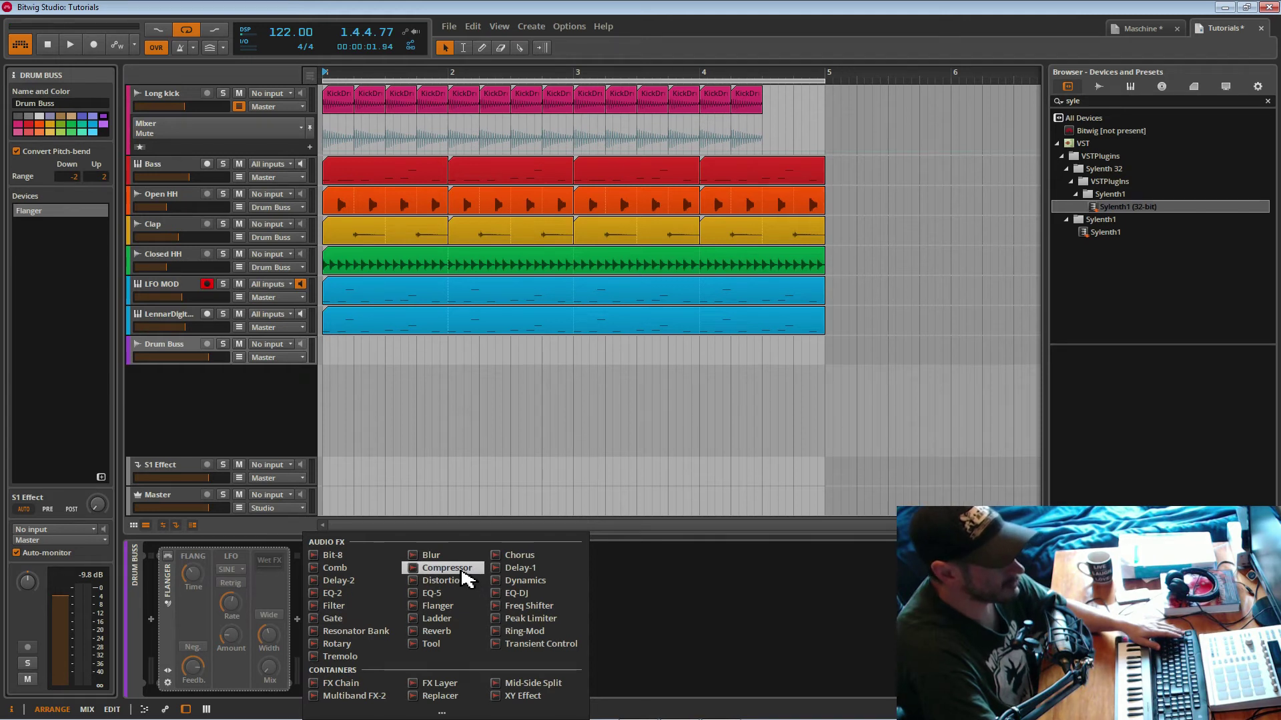
left_click(1084, 103)
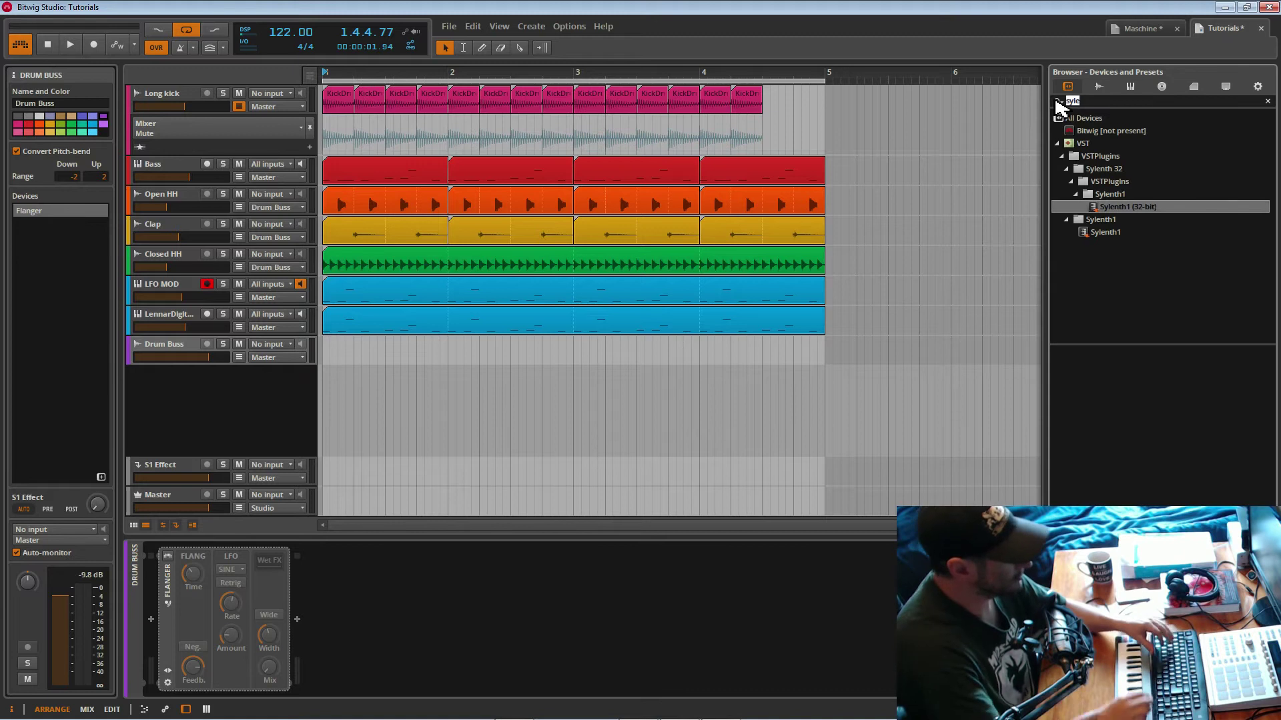
type("pro")
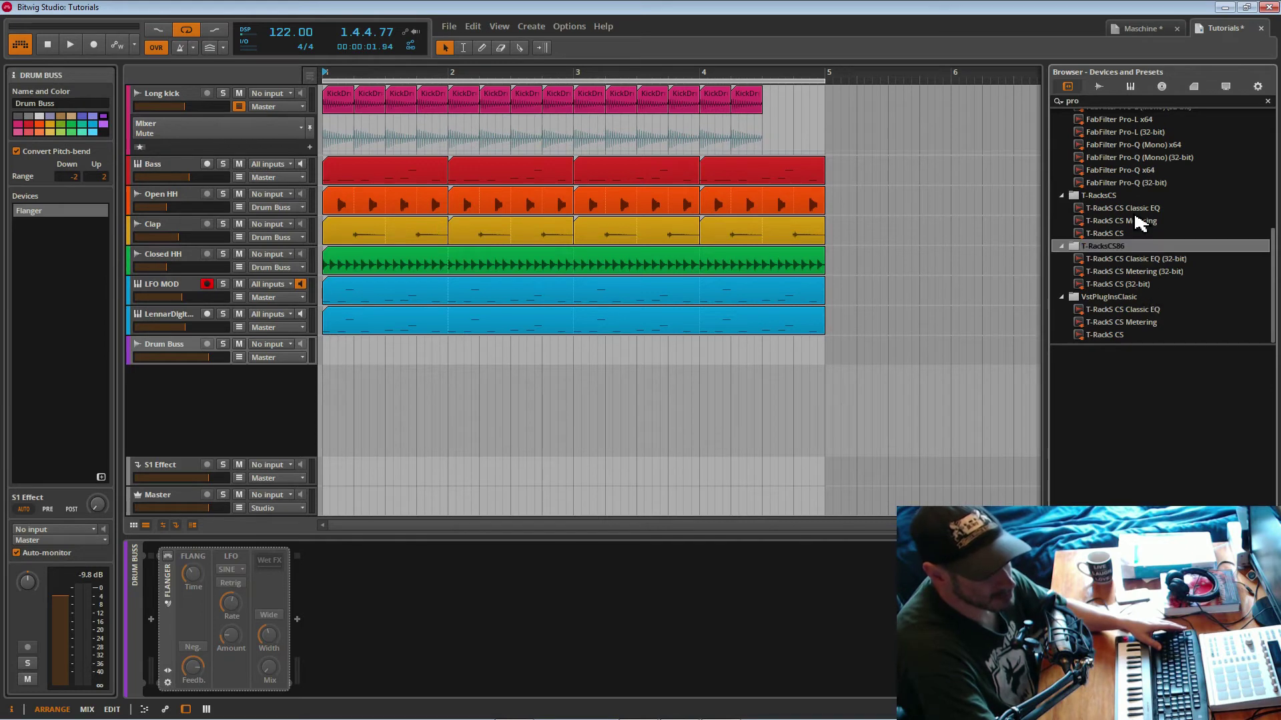
scroll(1134, 220, "up", 3)
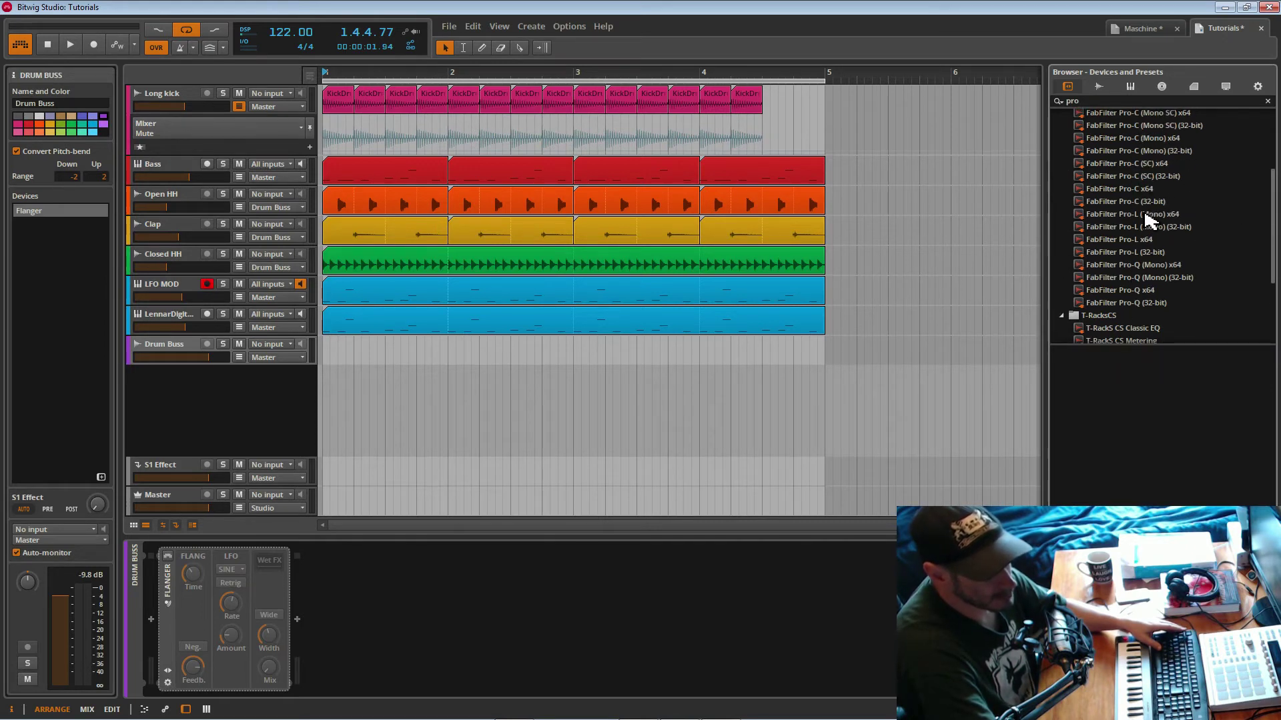
double_click(1118, 202)
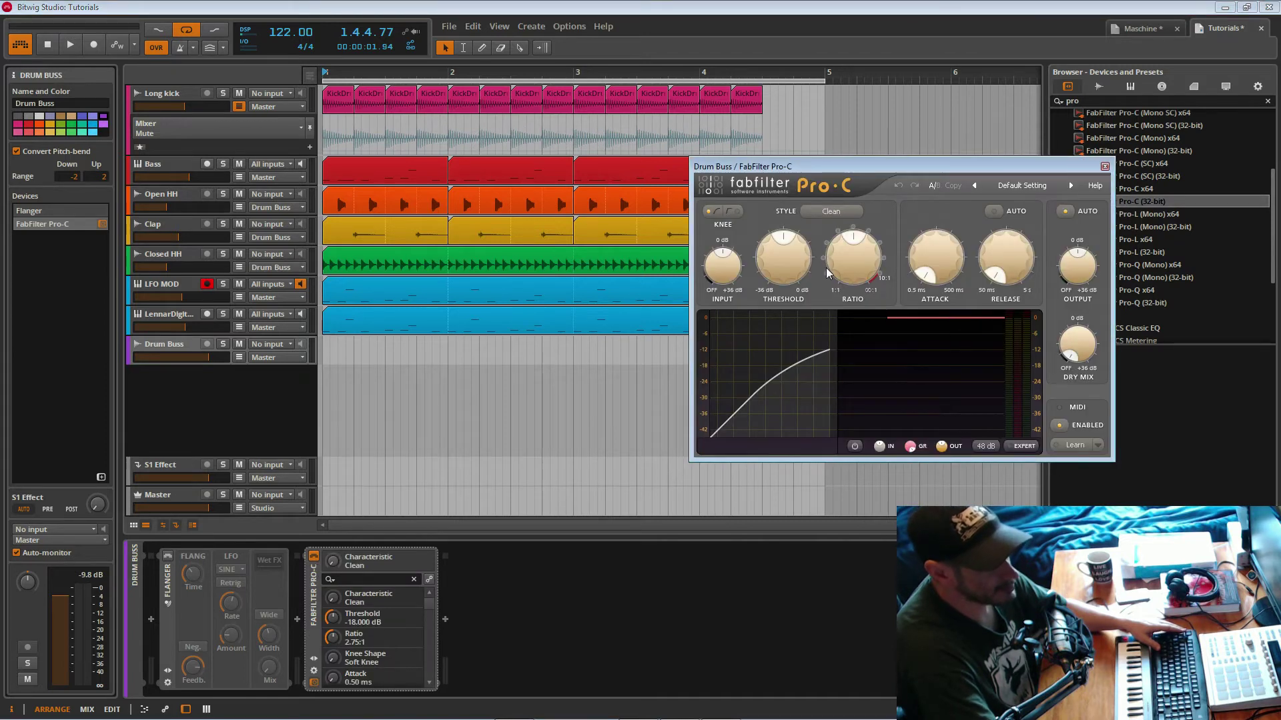
- Start playback and load the Pro-C Parallel Compression drum preset
left_click(187, 347)
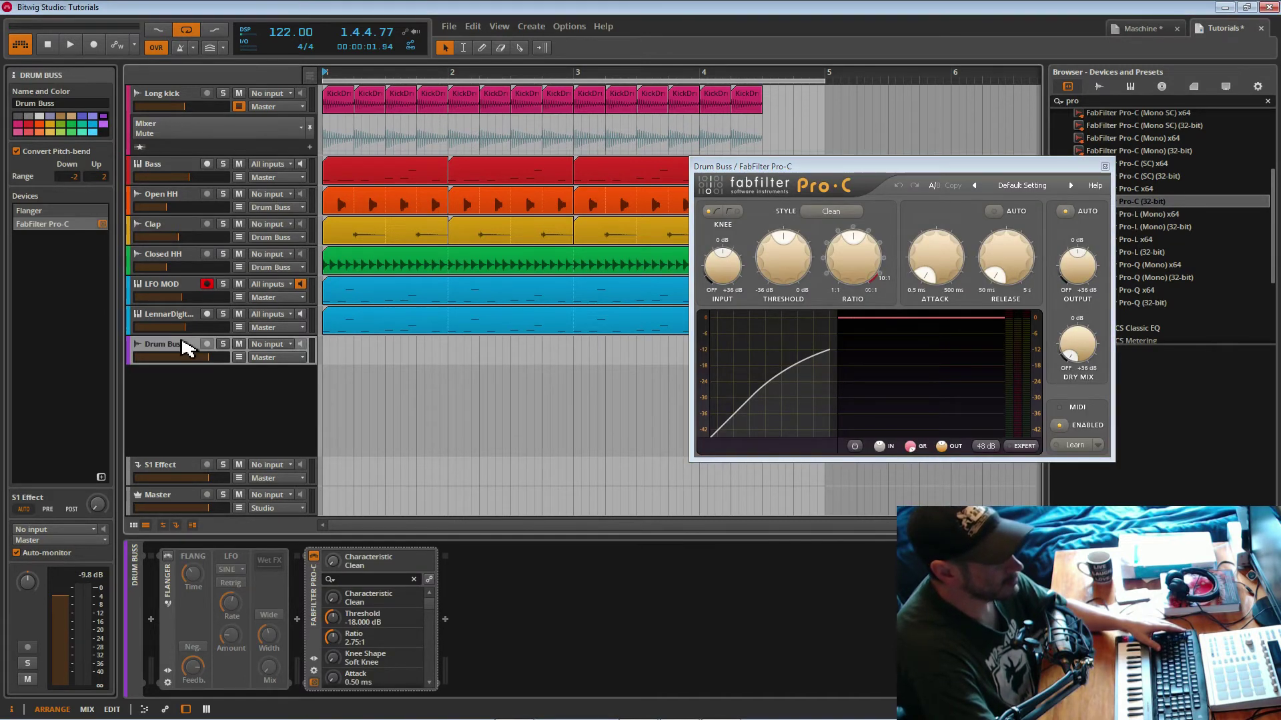
key("space")
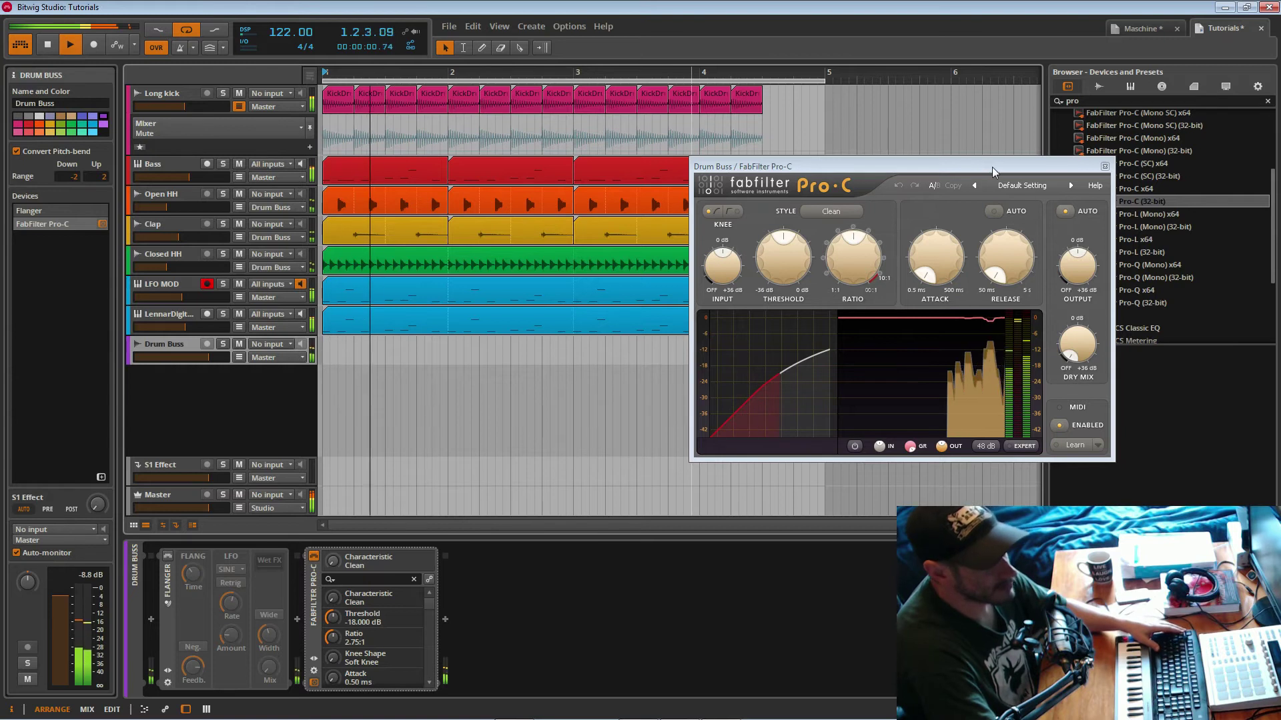
left_click(991, 166)
left_click_drag(991, 166, 768, 258)
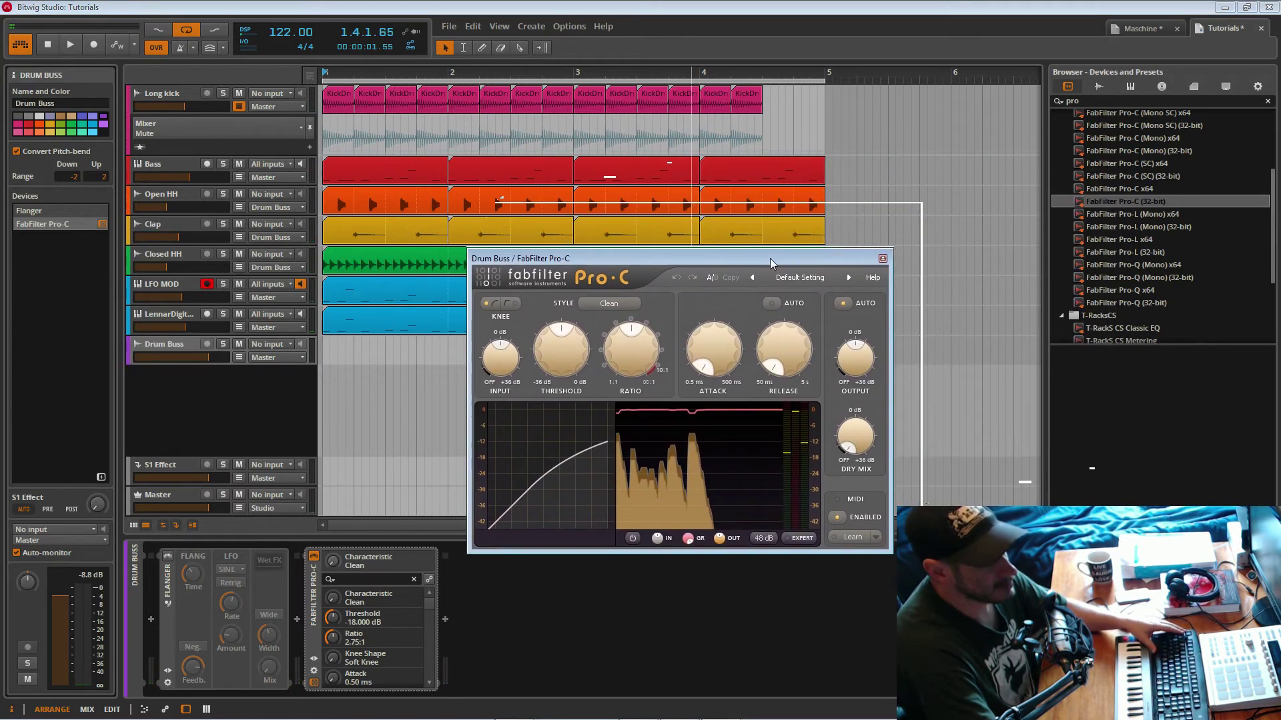
left_click(809, 281)
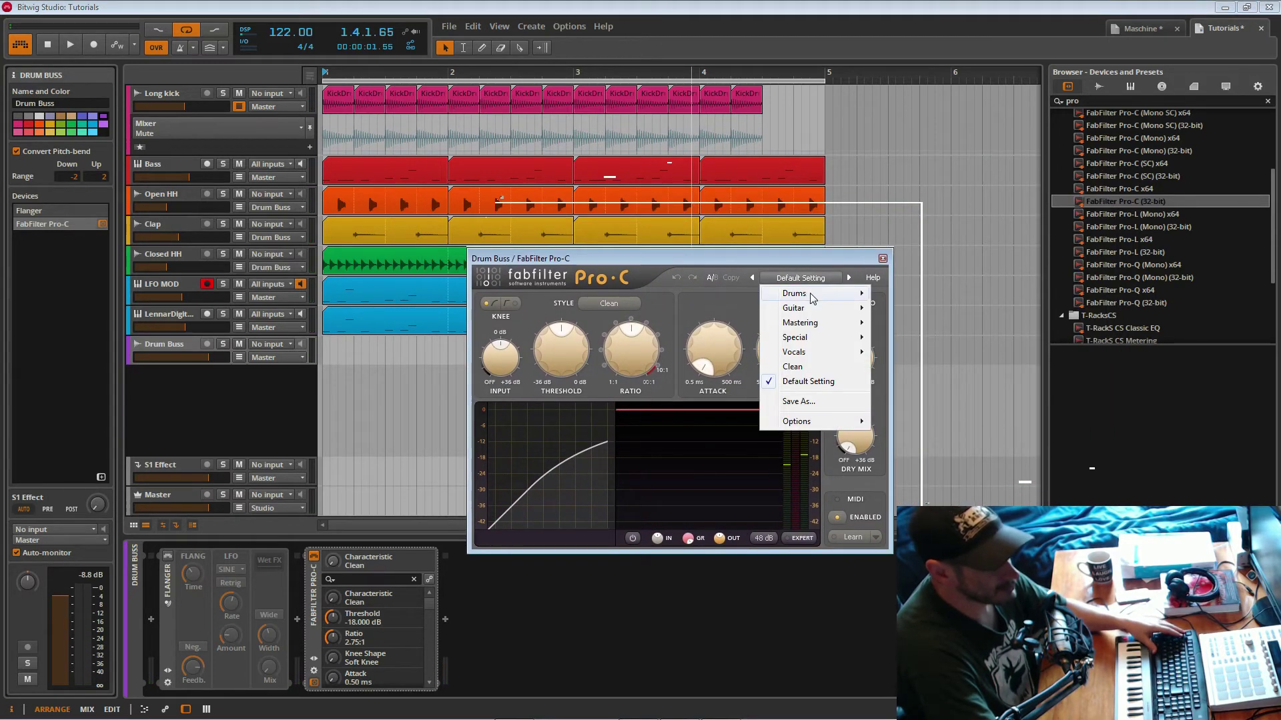
mouse_move(813, 298)
left_click(948, 381)
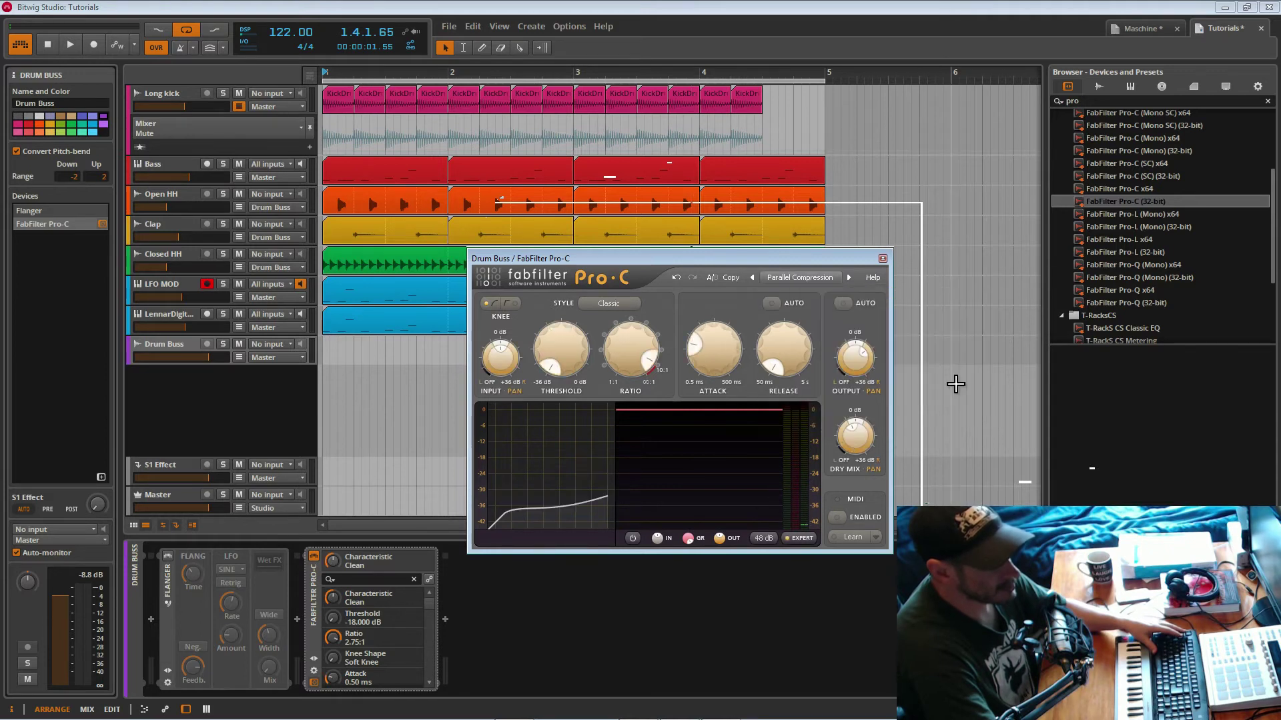
- Restart playback, reposition the Pro-C window, then close it
key("space")
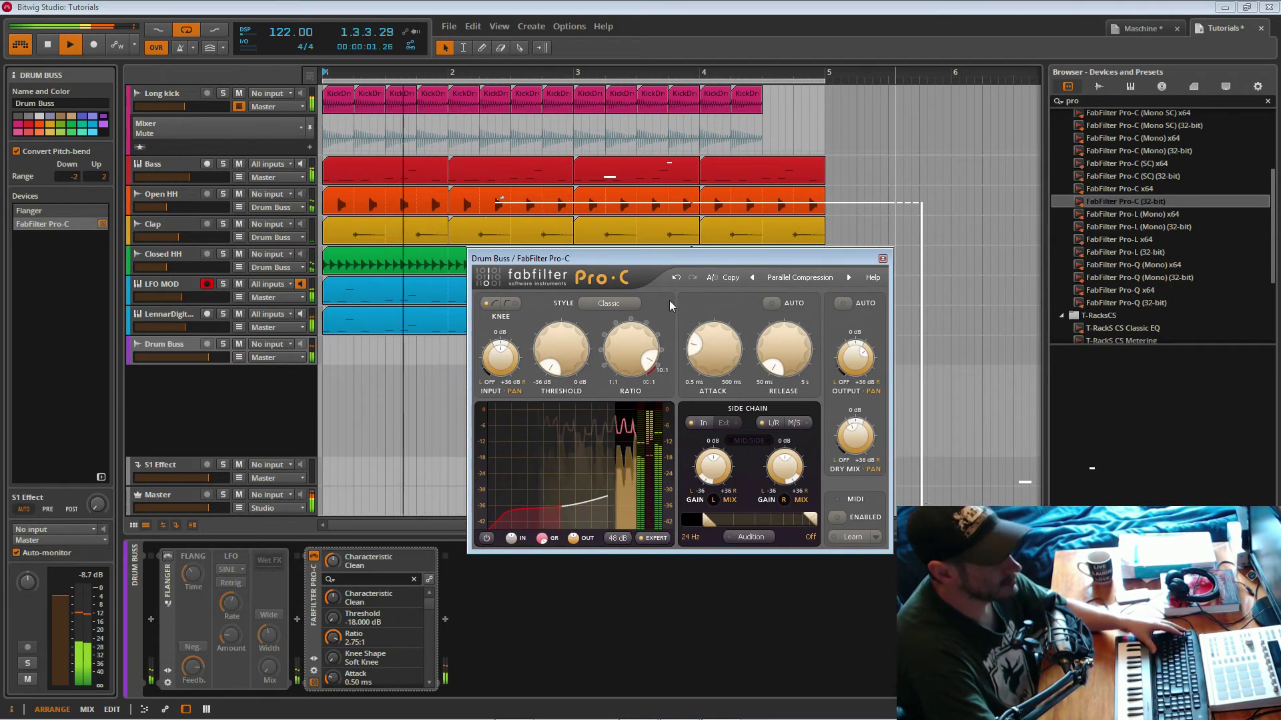
left_click_drag(723, 258, 803, 371)
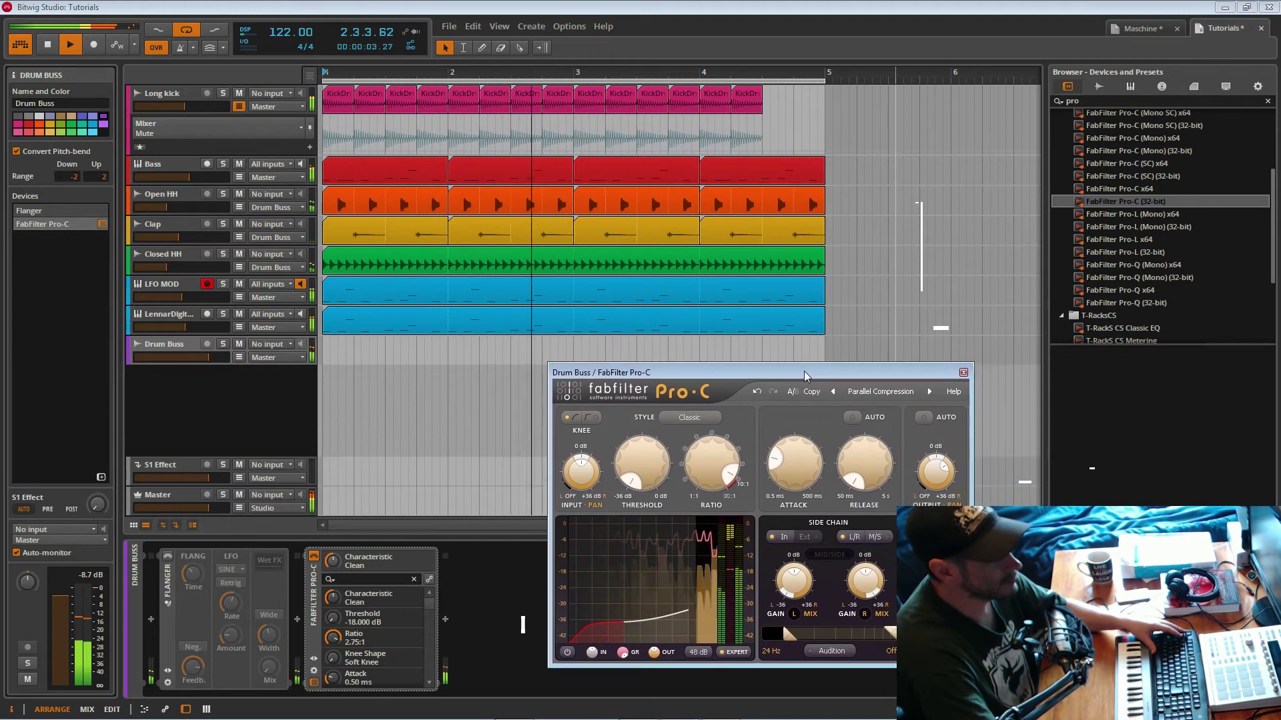
left_click(317, 565)
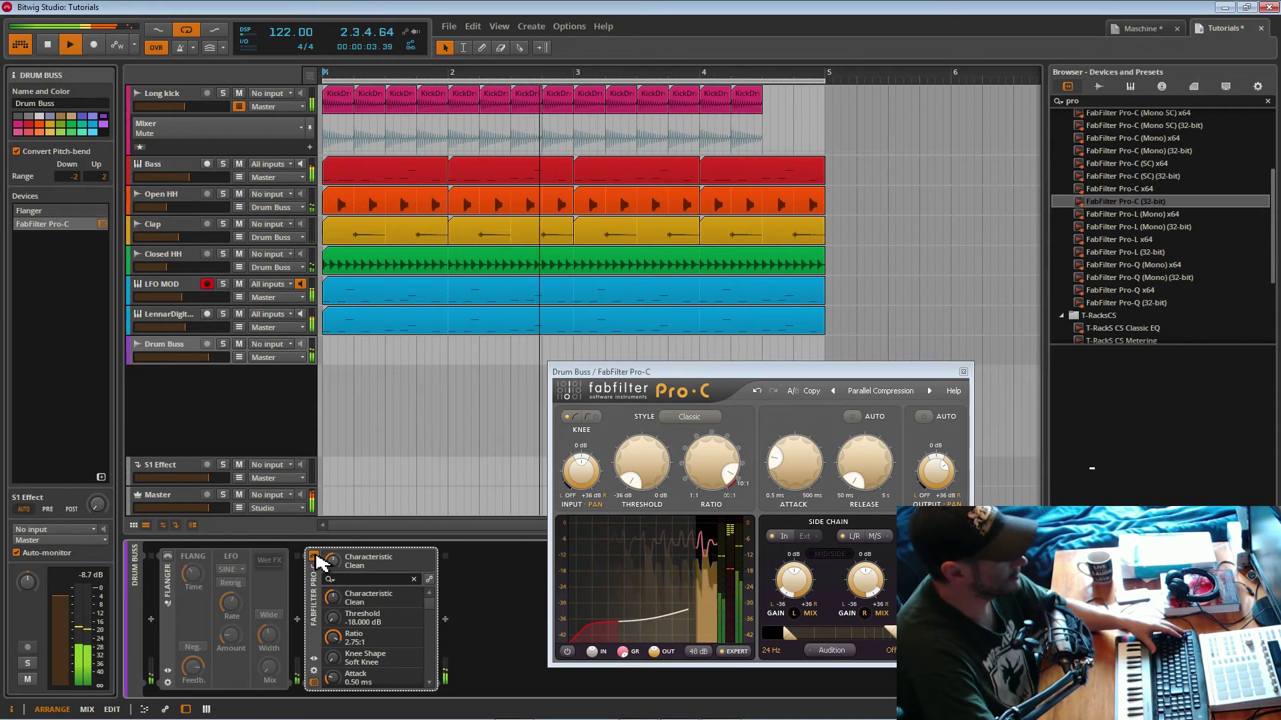
mouse_move(808, 451)
left_click(962, 371)
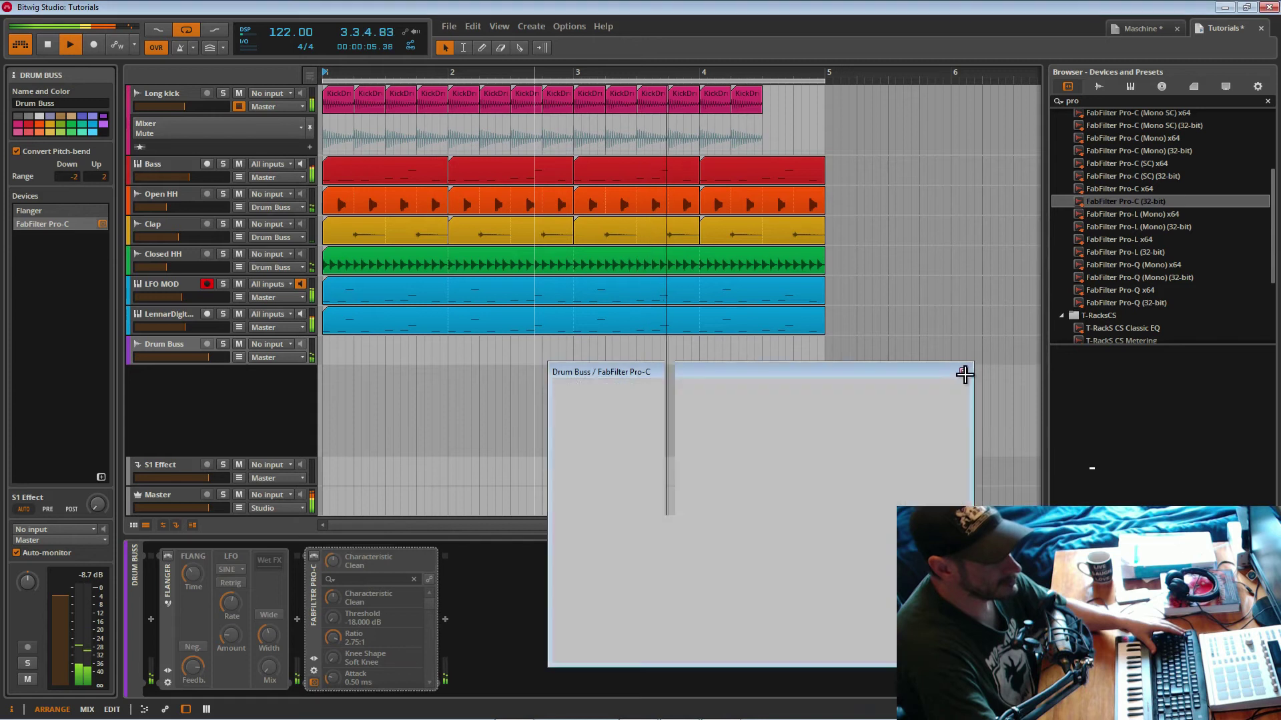
- Solo Drum Buss, replay, and compare the sound with Pro-C bypassed and active
key("space")
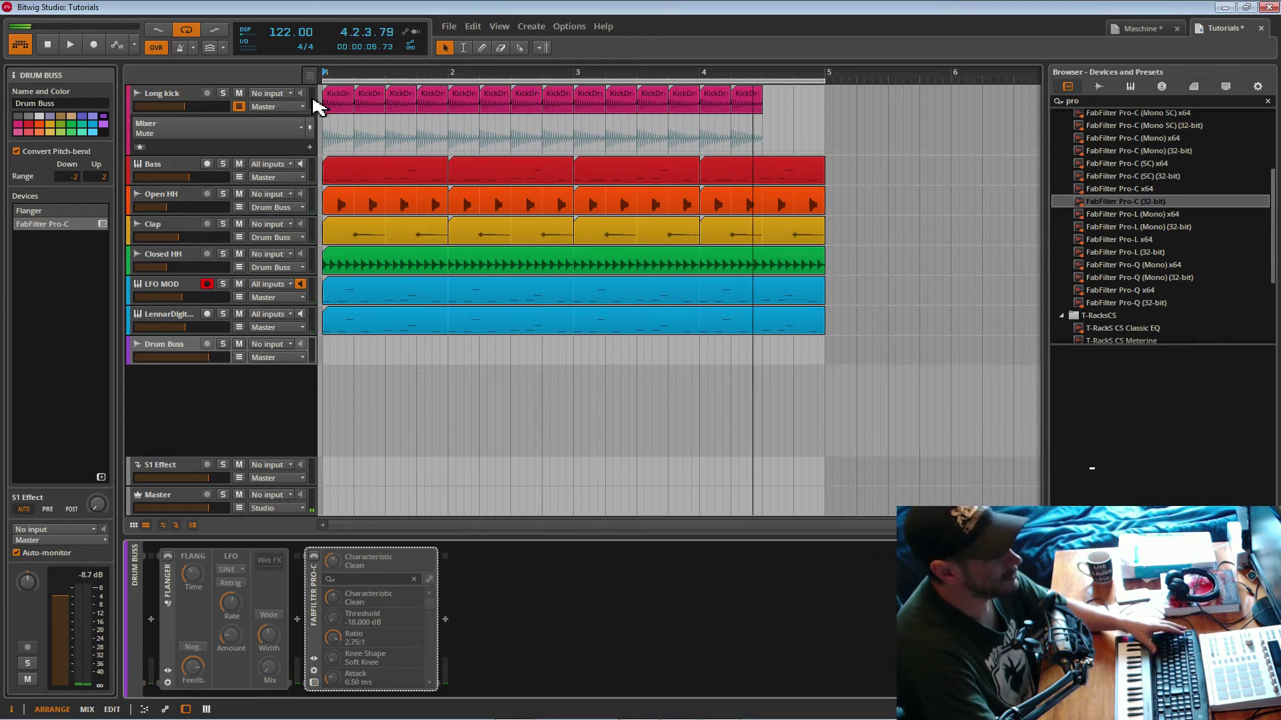
left_click(224, 345)
key("space")
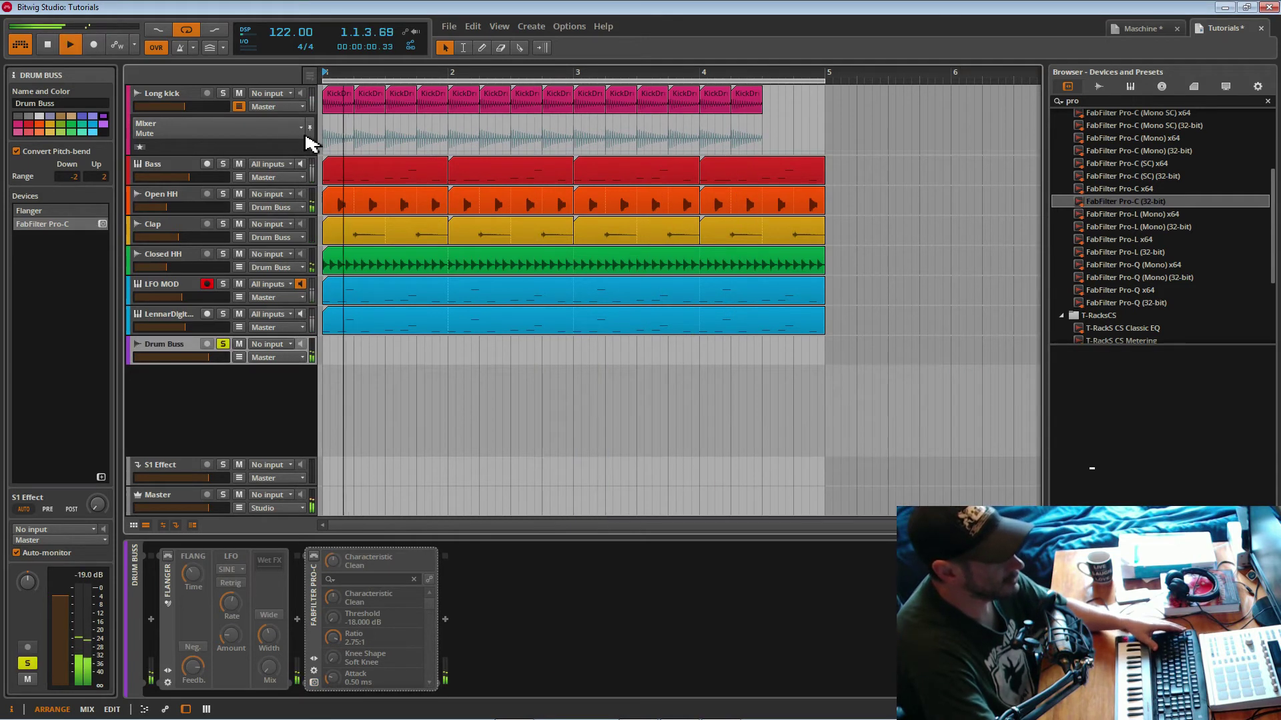
left_click(314, 557)
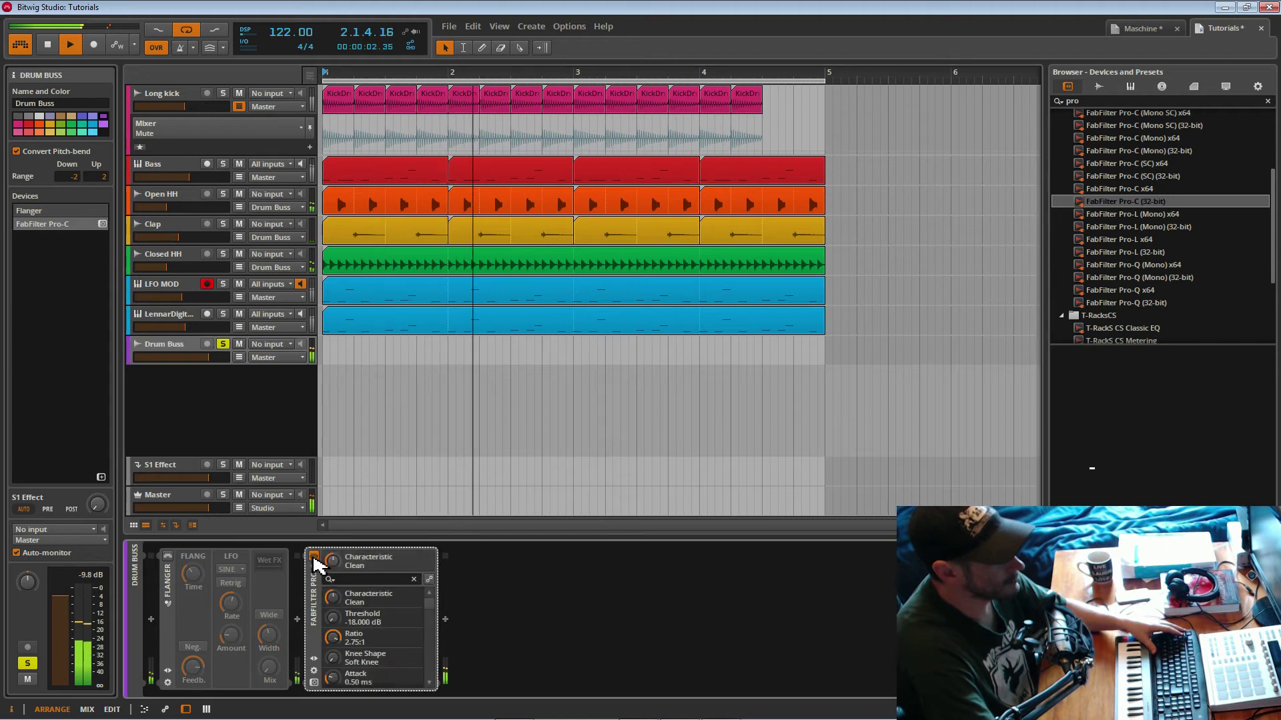
left_click(314, 558)
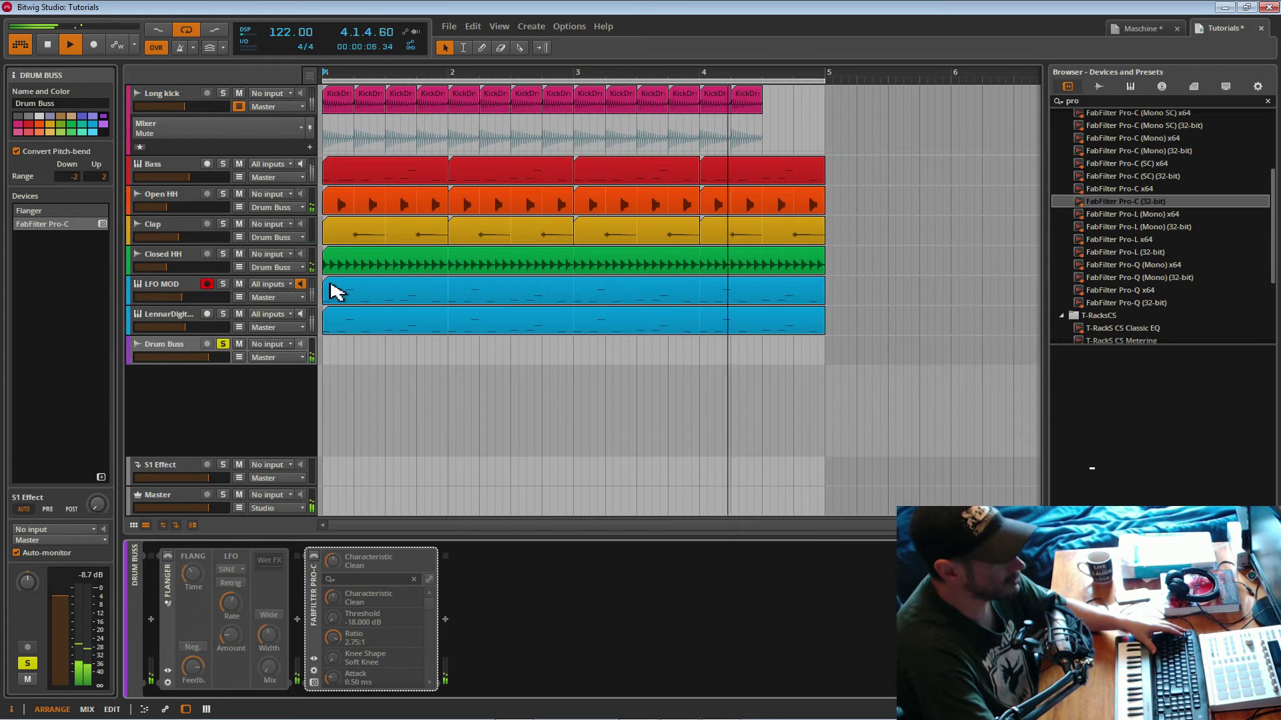
left_click(315, 558)
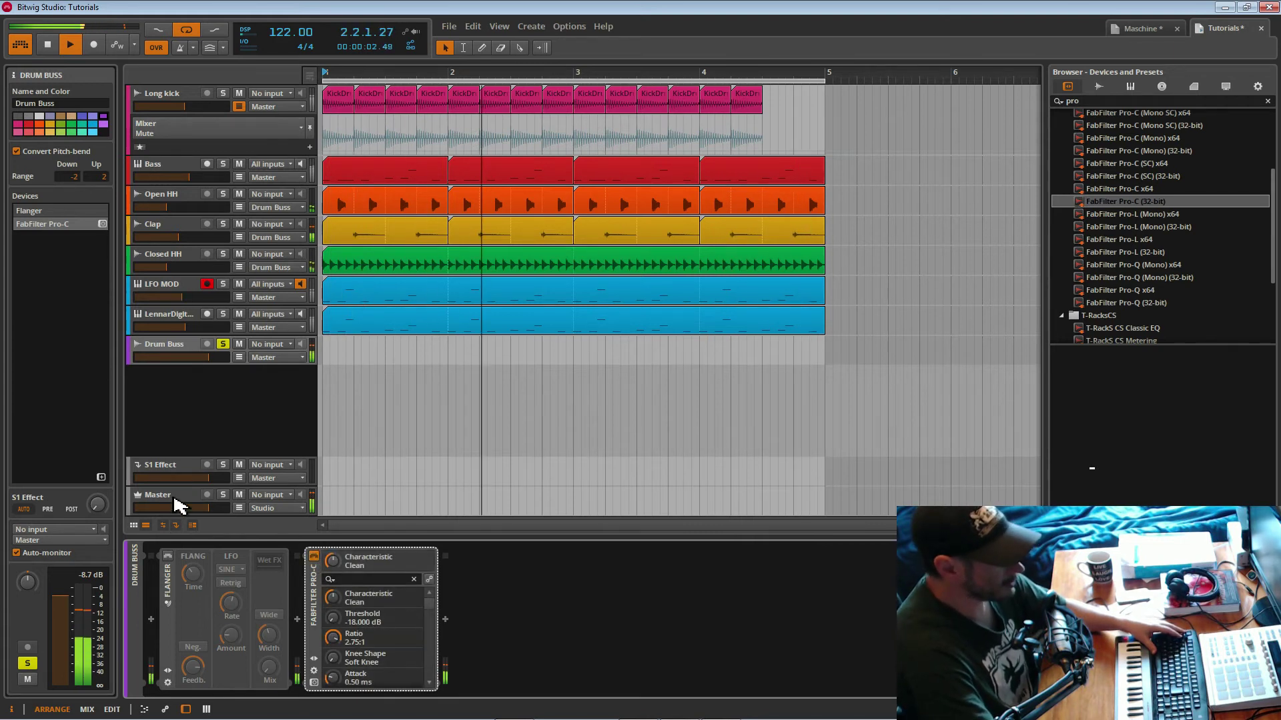
- Glance at the Master devices, then reopen the Drum Buss Pro-C plugin window
left_click(177, 499)
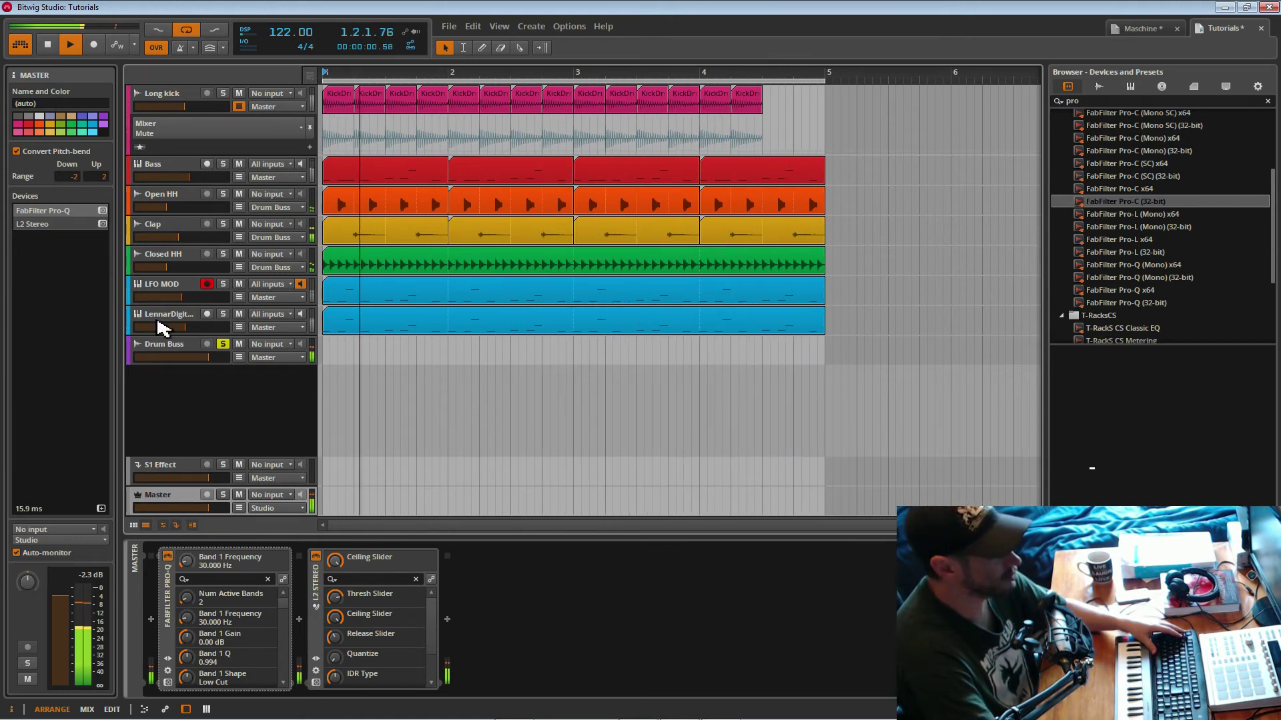
left_click(166, 346)
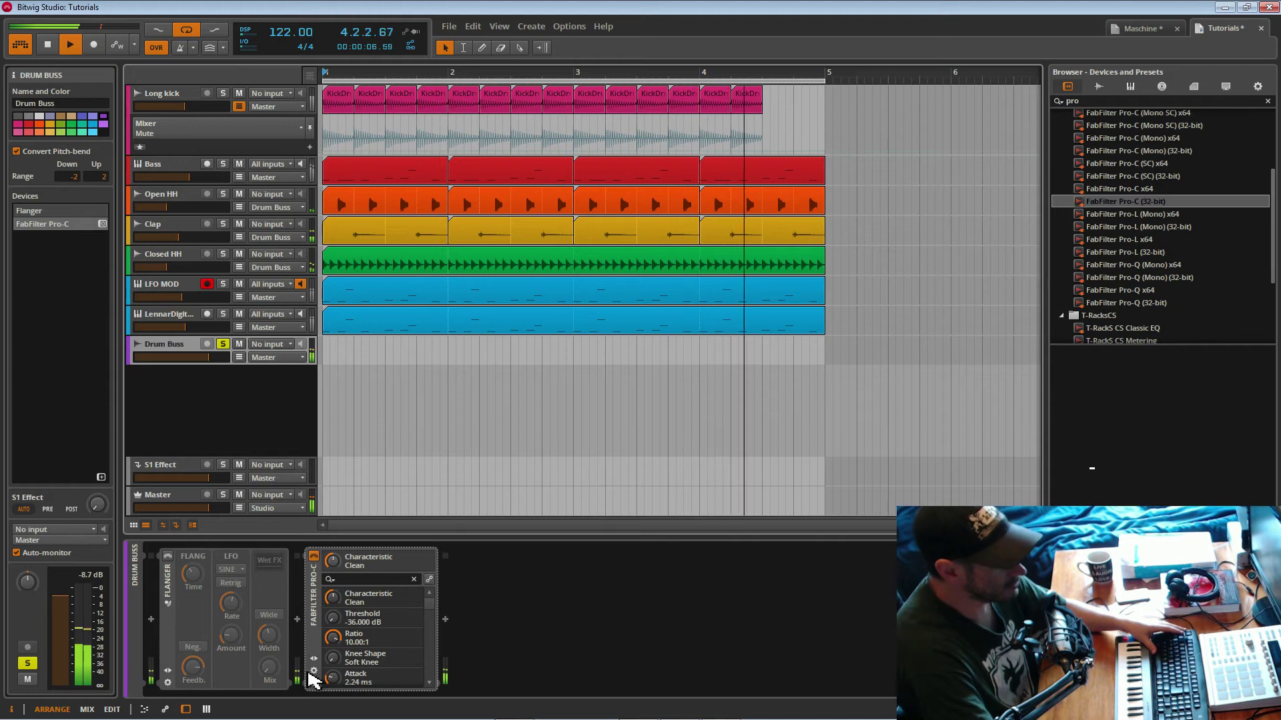
left_click(313, 683)
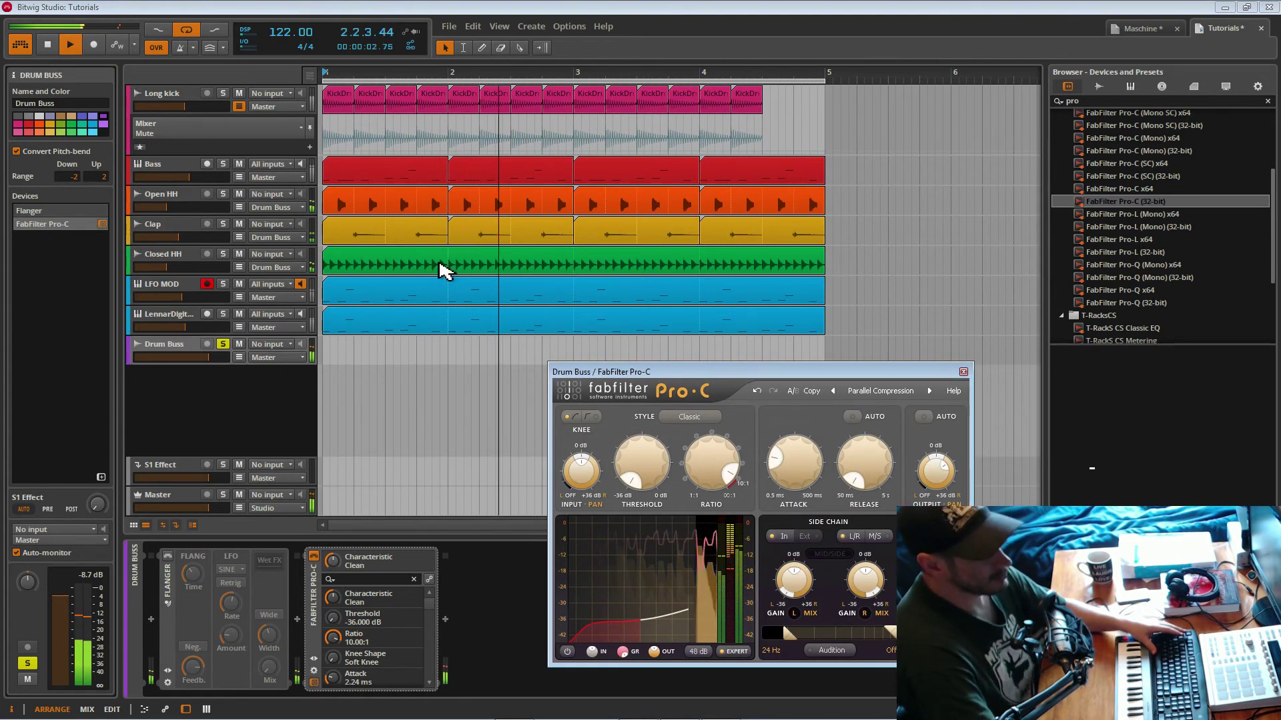
left_click(300, 108)
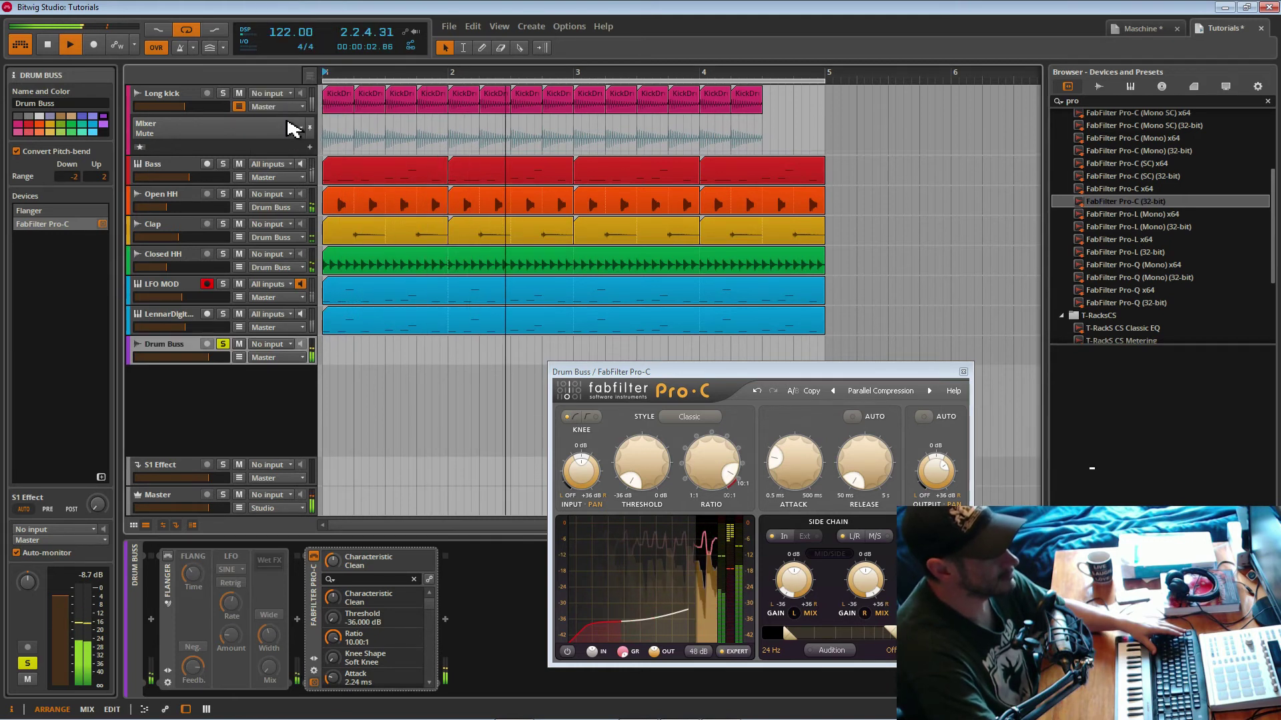
- Route the Long kick output into Drum Buss and listen during playback
left_click(189, 104)
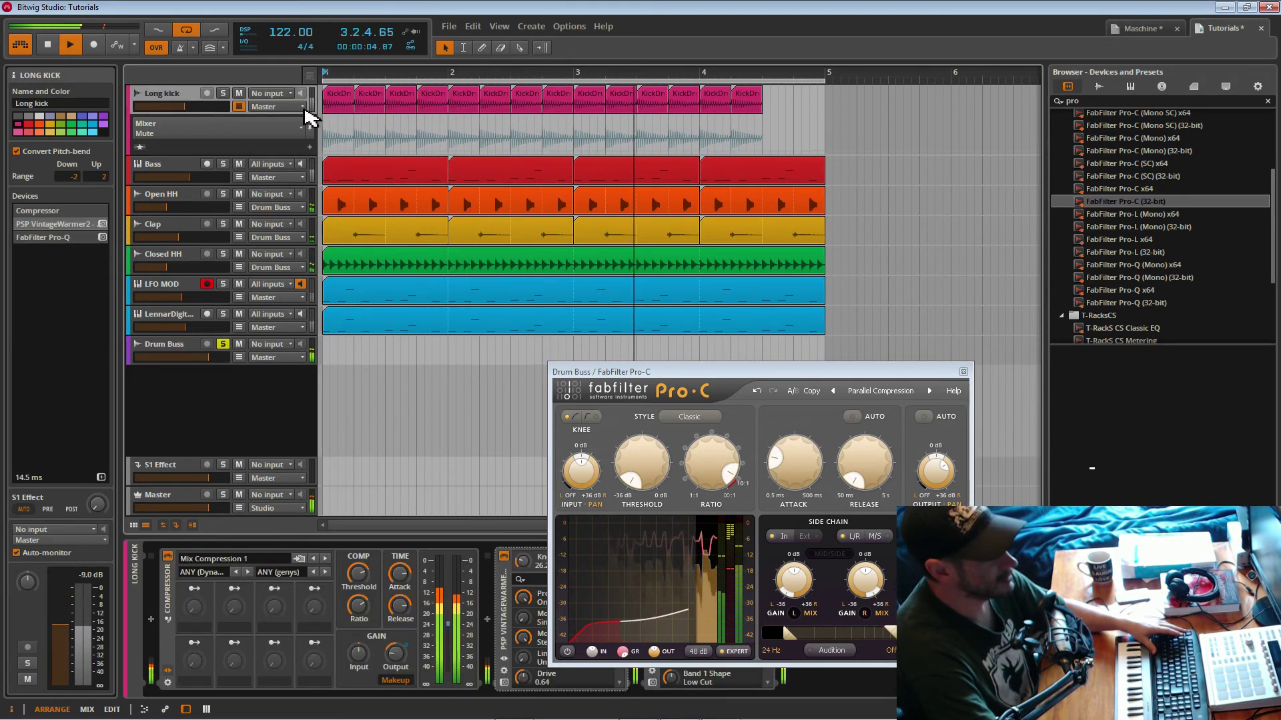
left_click(293, 107)
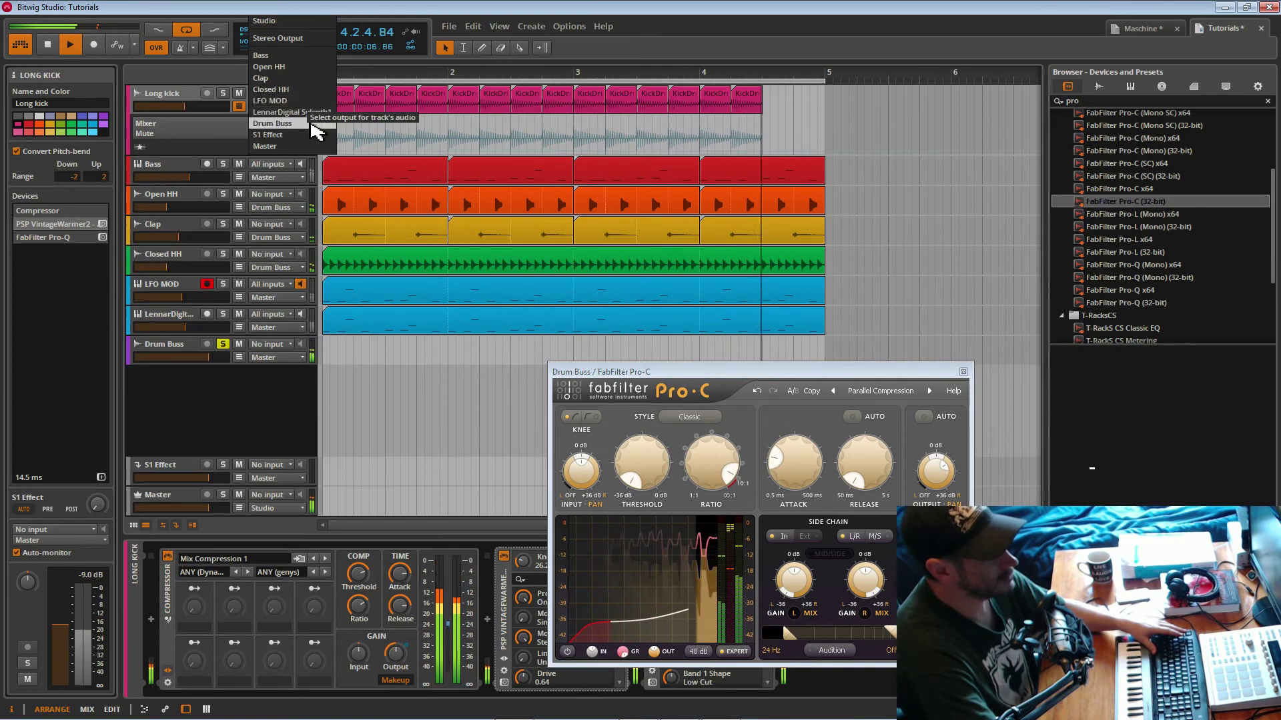
left_click(301, 123)
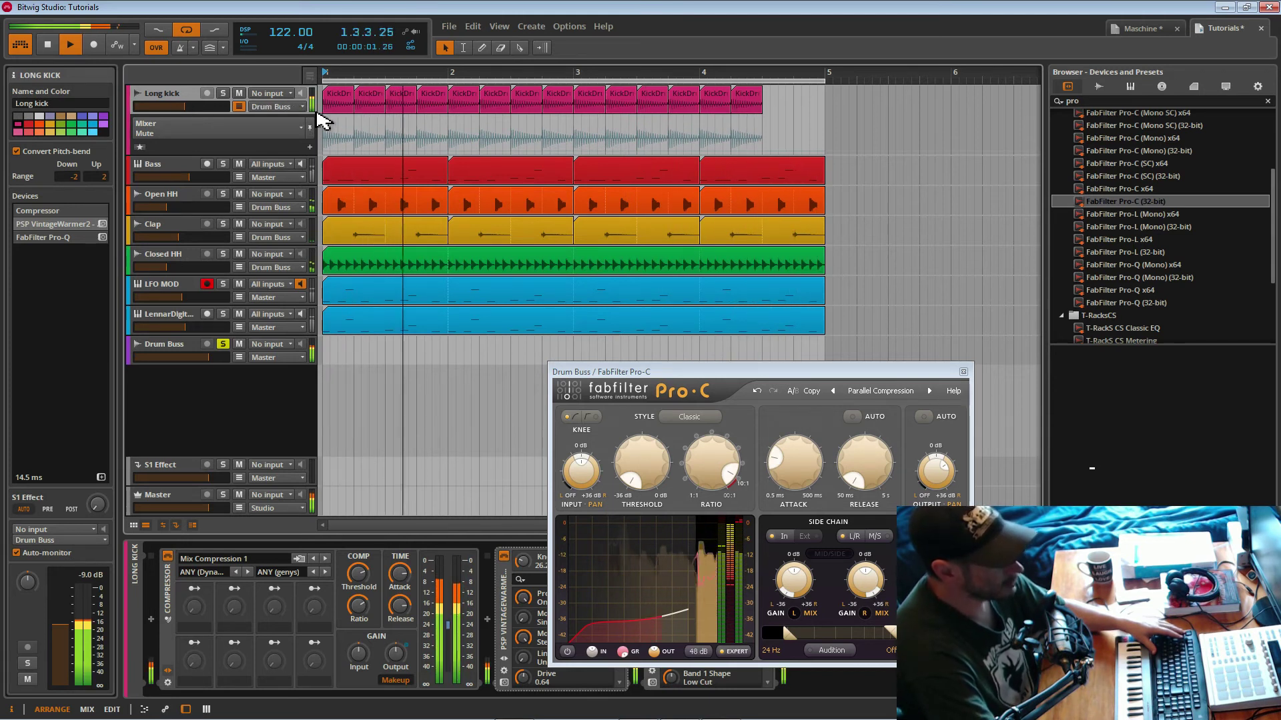
left_click(277, 107)
- Send Long kick back to Master, unsolo Drum Buss, and nudge its volume down
left_click(280, 147)
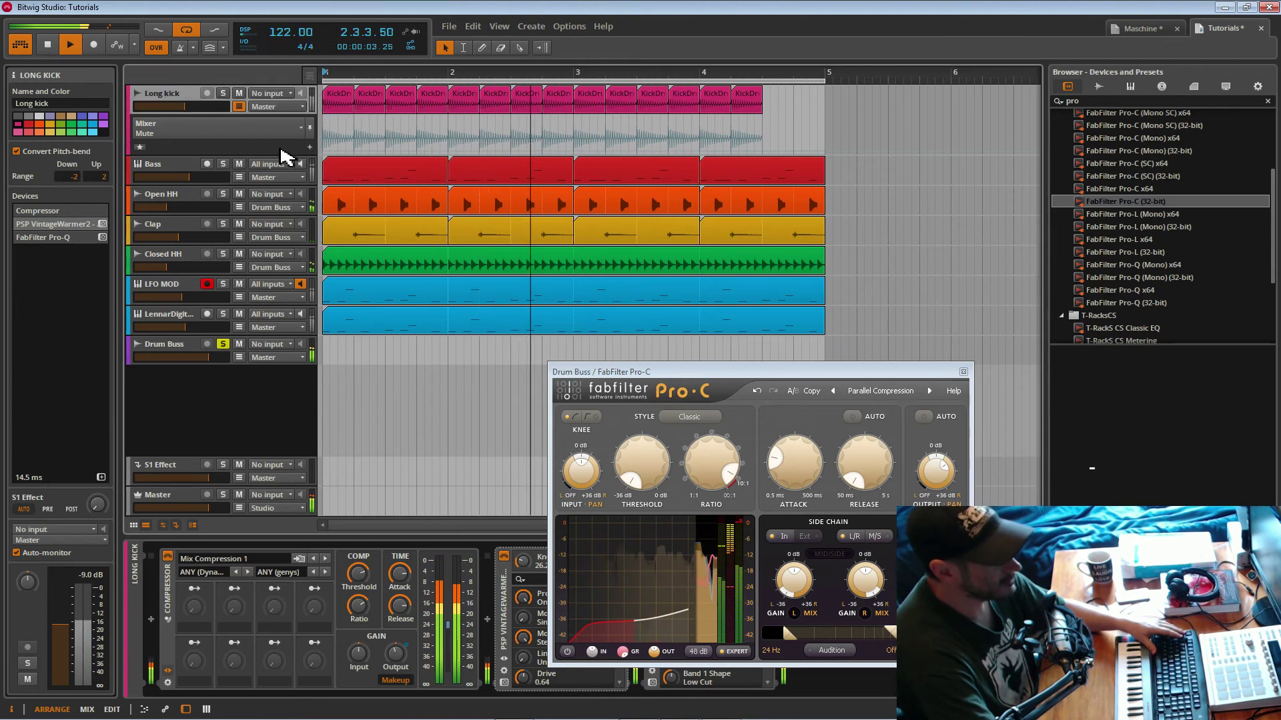
left_click(223, 94)
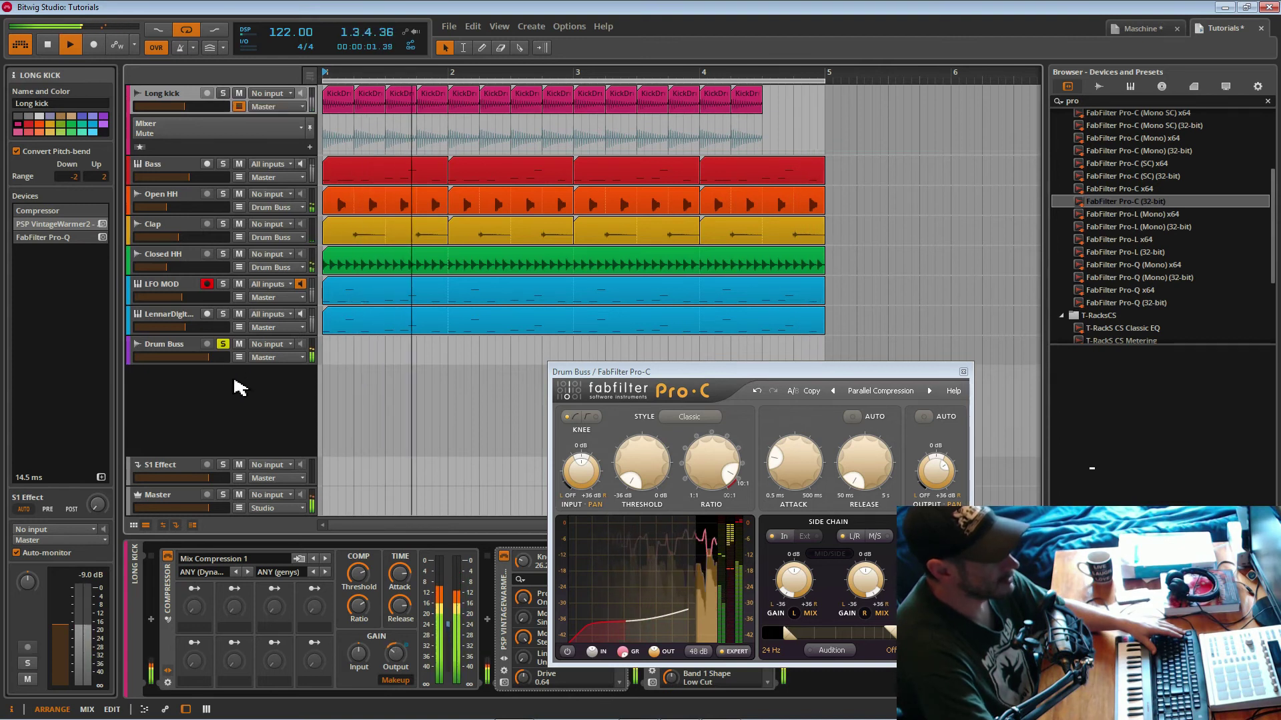
left_click(223, 343)
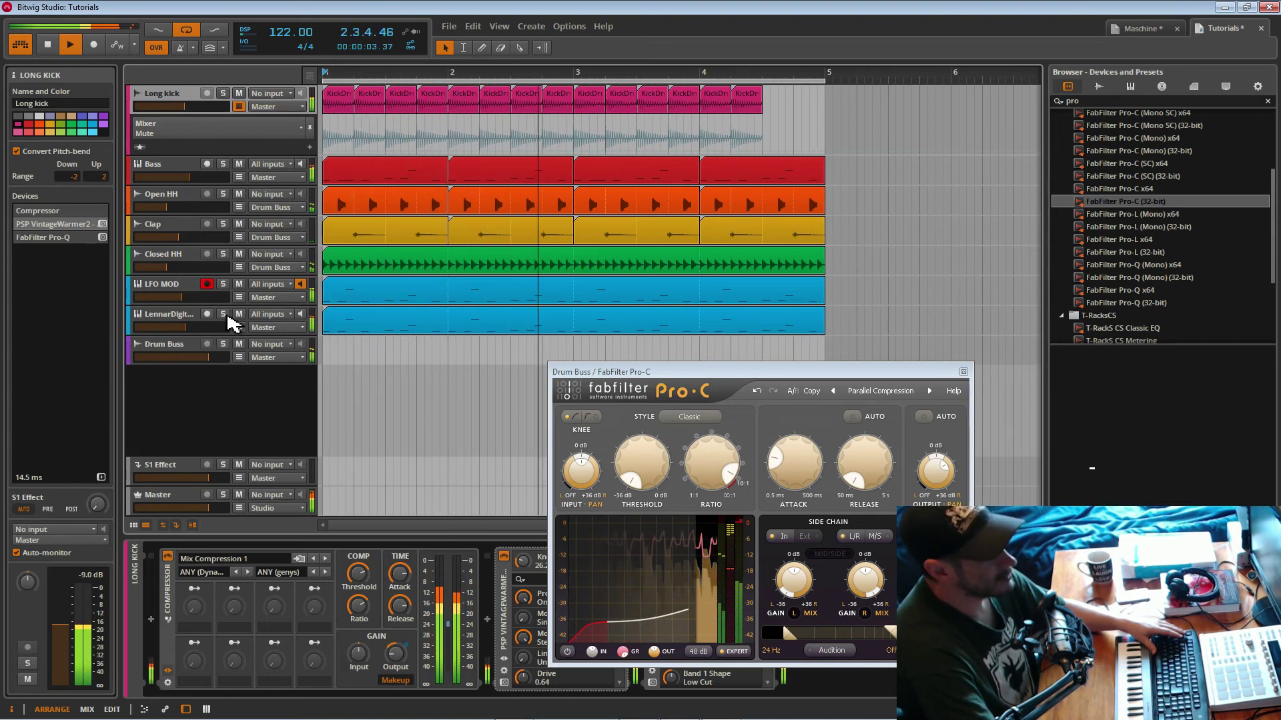
left_click_drag(209, 361, 197, 361)
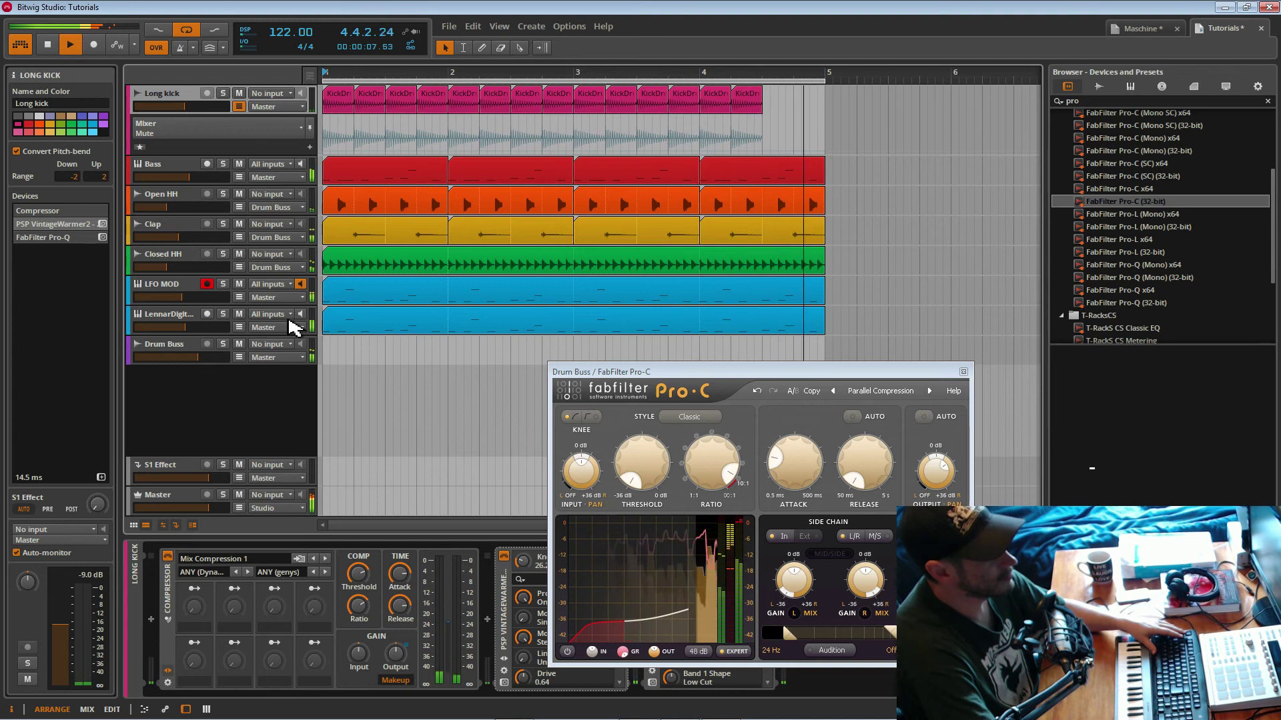
- Mute LennarDigital and LFO MOD, set Drum Buss to about -5 dB, and save the project
left_click(239, 313)
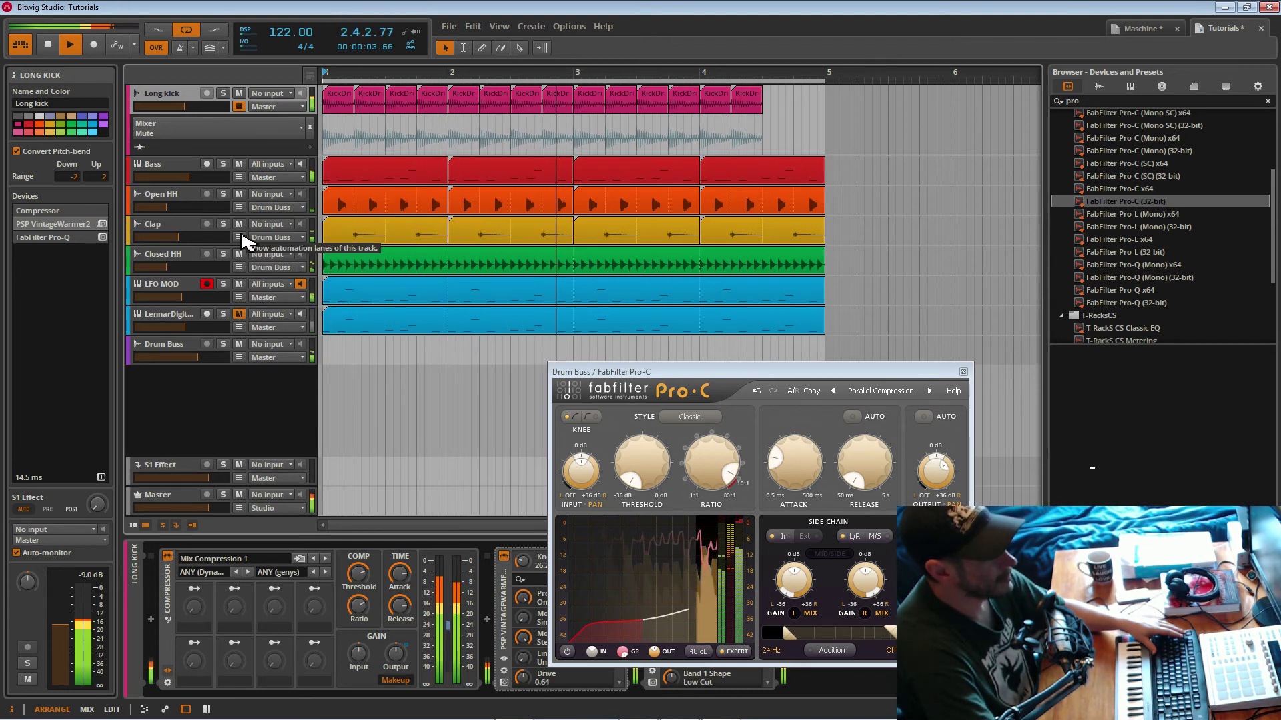
left_click(240, 286)
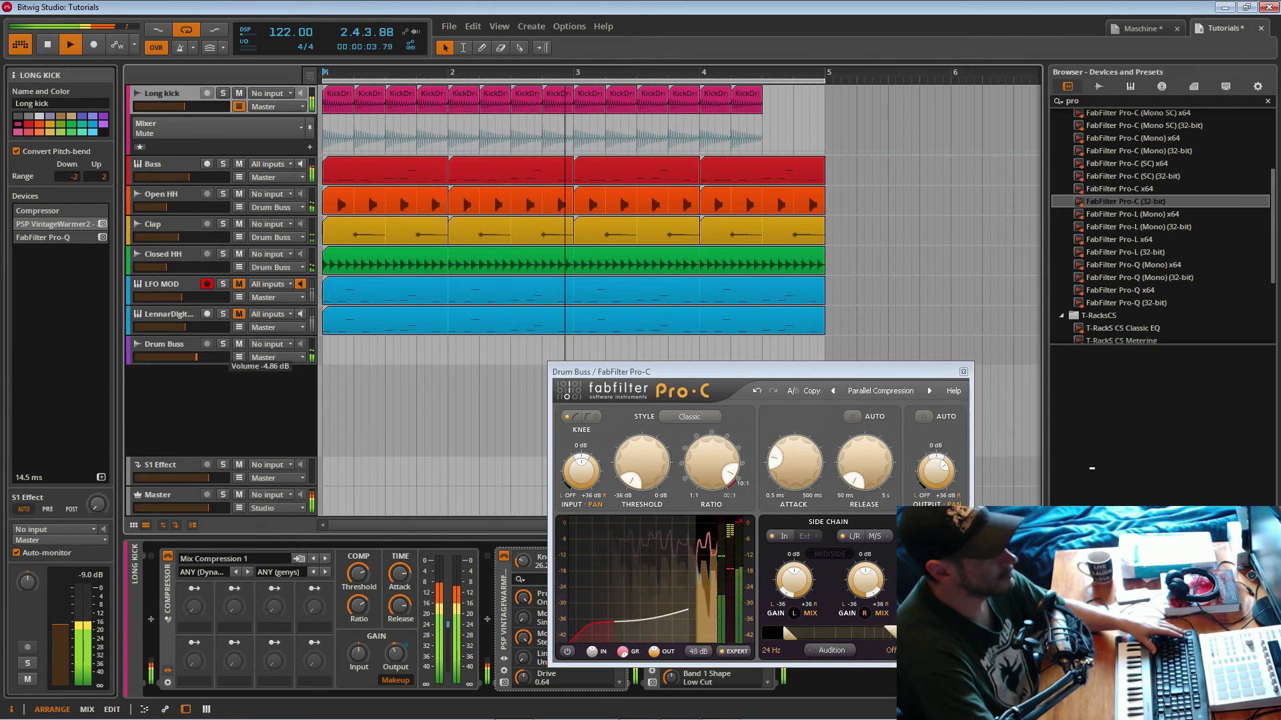
left_click_drag(198, 357, 196, 357)
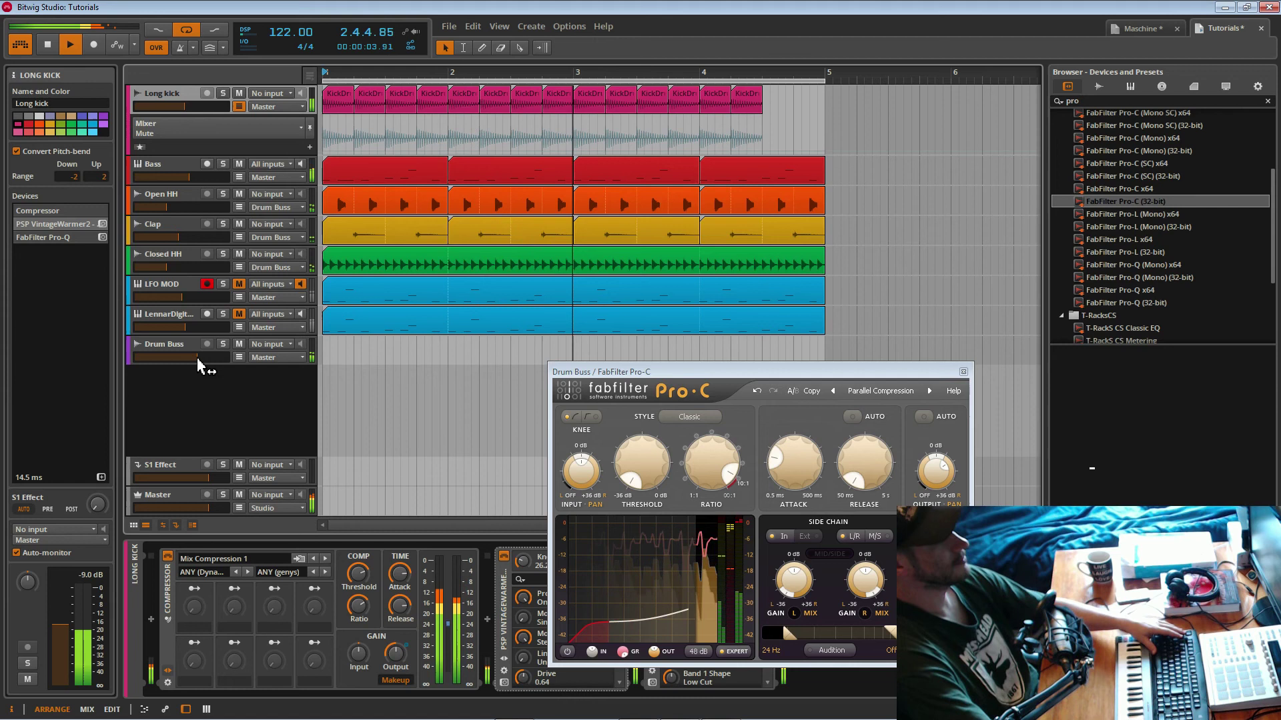
key("ctrl+s")
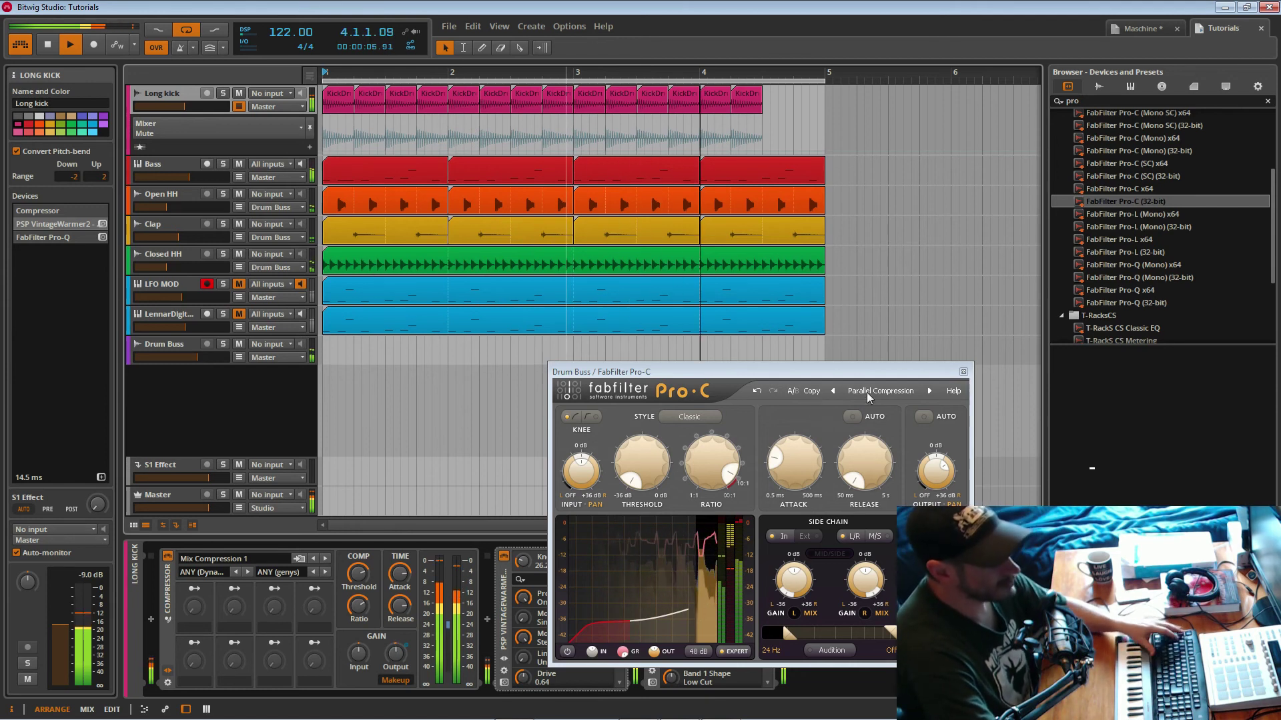
- Close the Pro-C window and compare the Drum Buss with Pro-C bypassed, then re-enabled
left_click(497, 234)
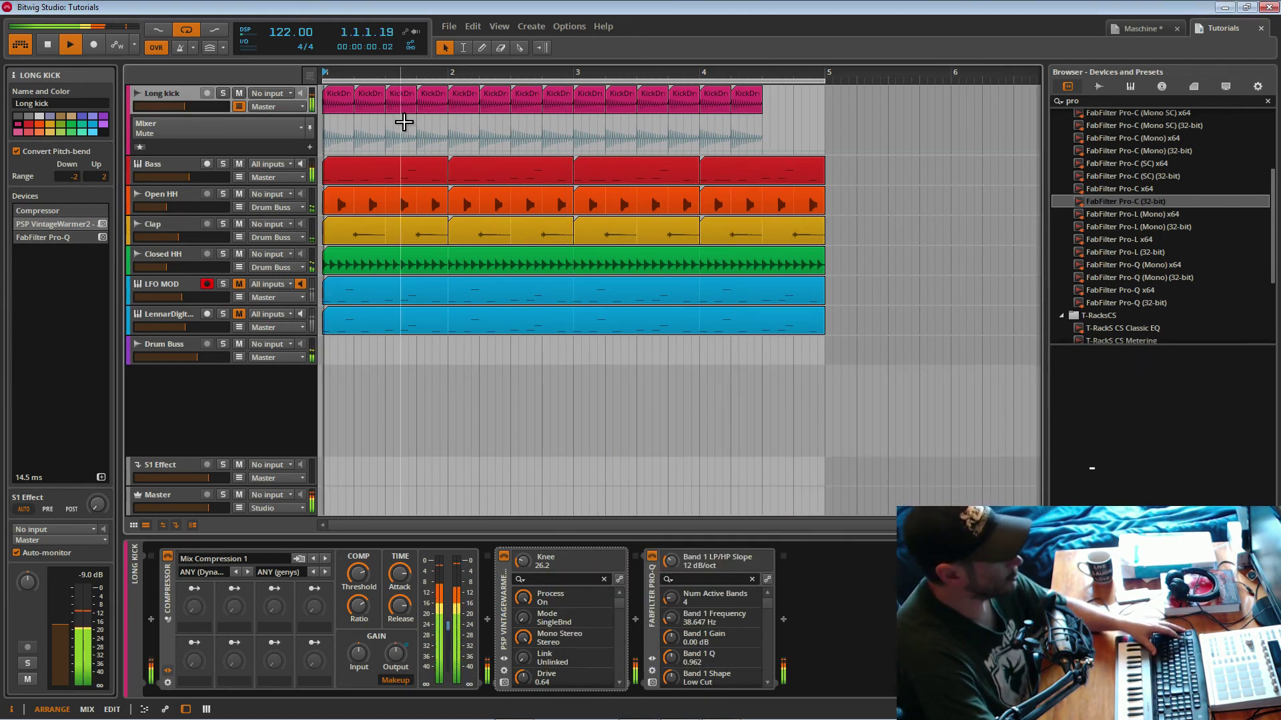
left_click(172, 344)
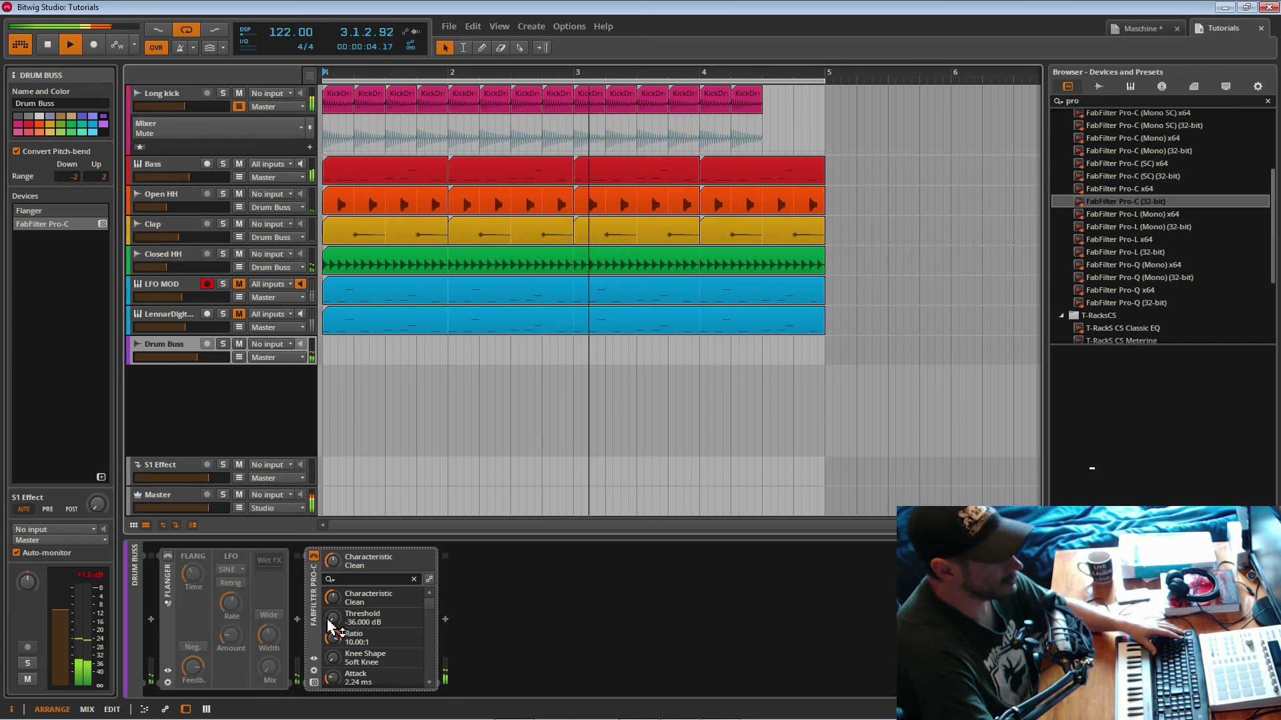
left_click(319, 562)
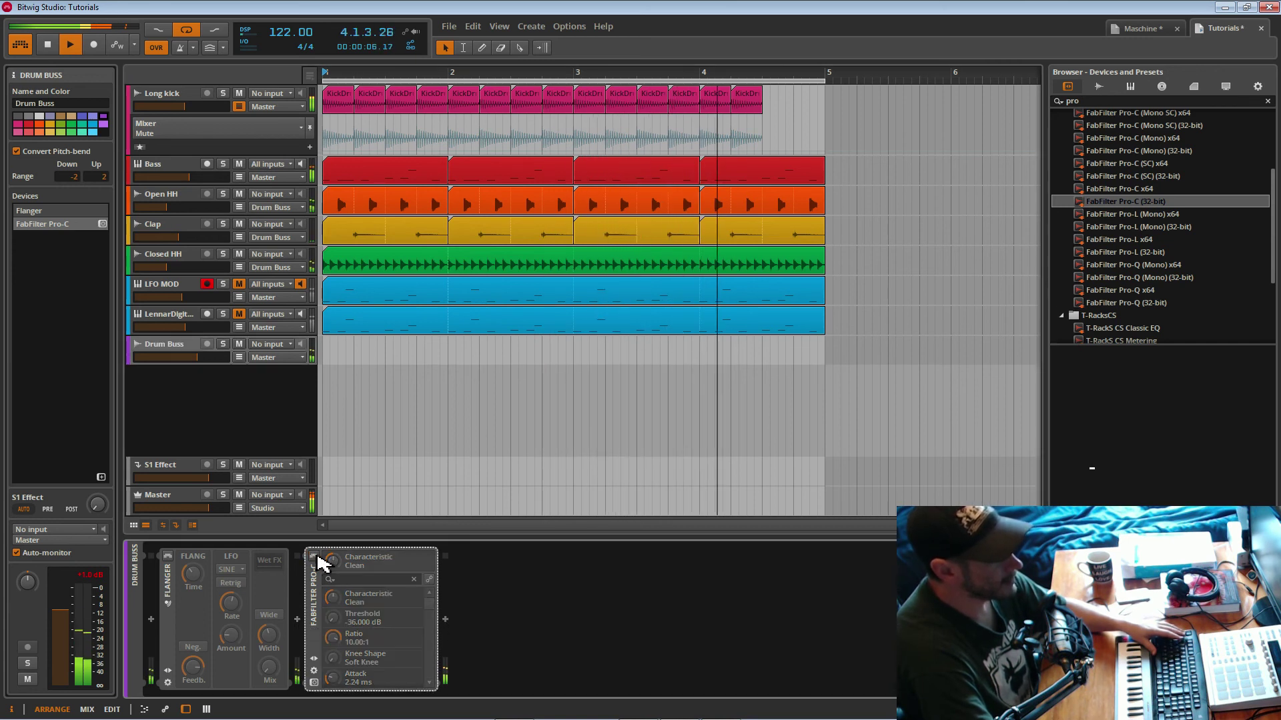
left_click(314, 557)
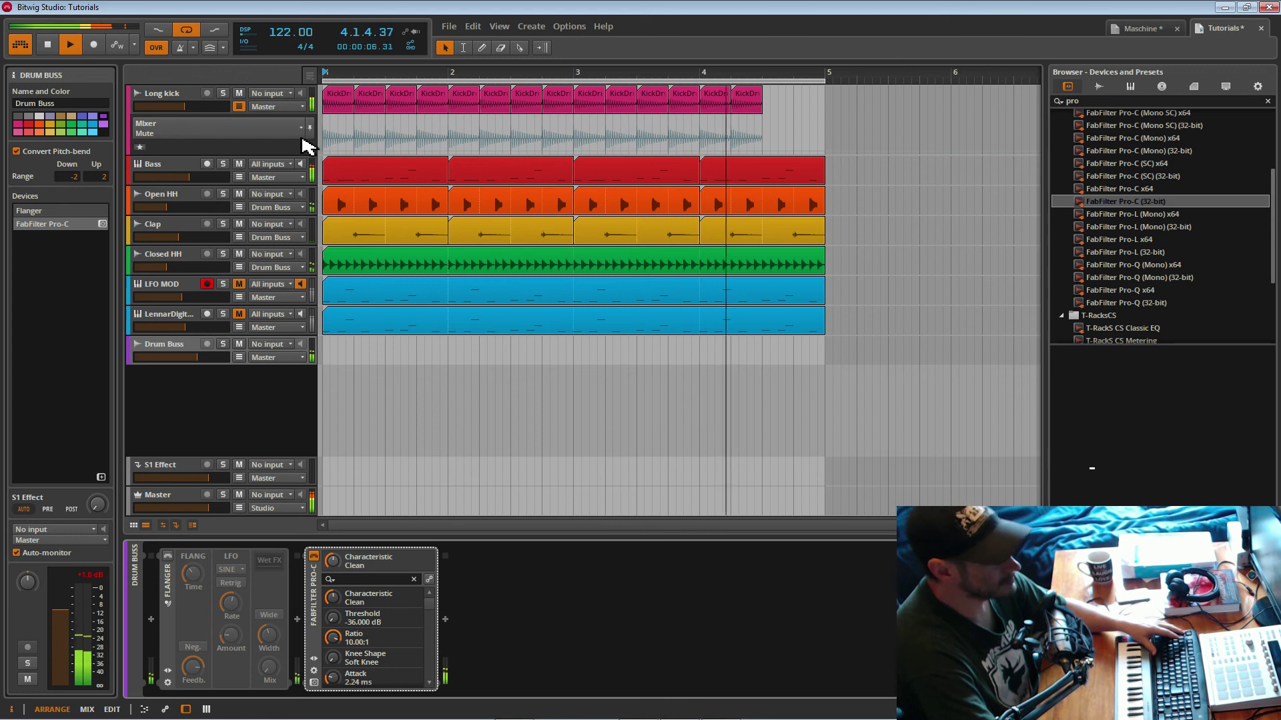
- Review the Long kick, Drum Buss and LFO MOD devices, save the project, then mute Long kick
left_click(179, 100)
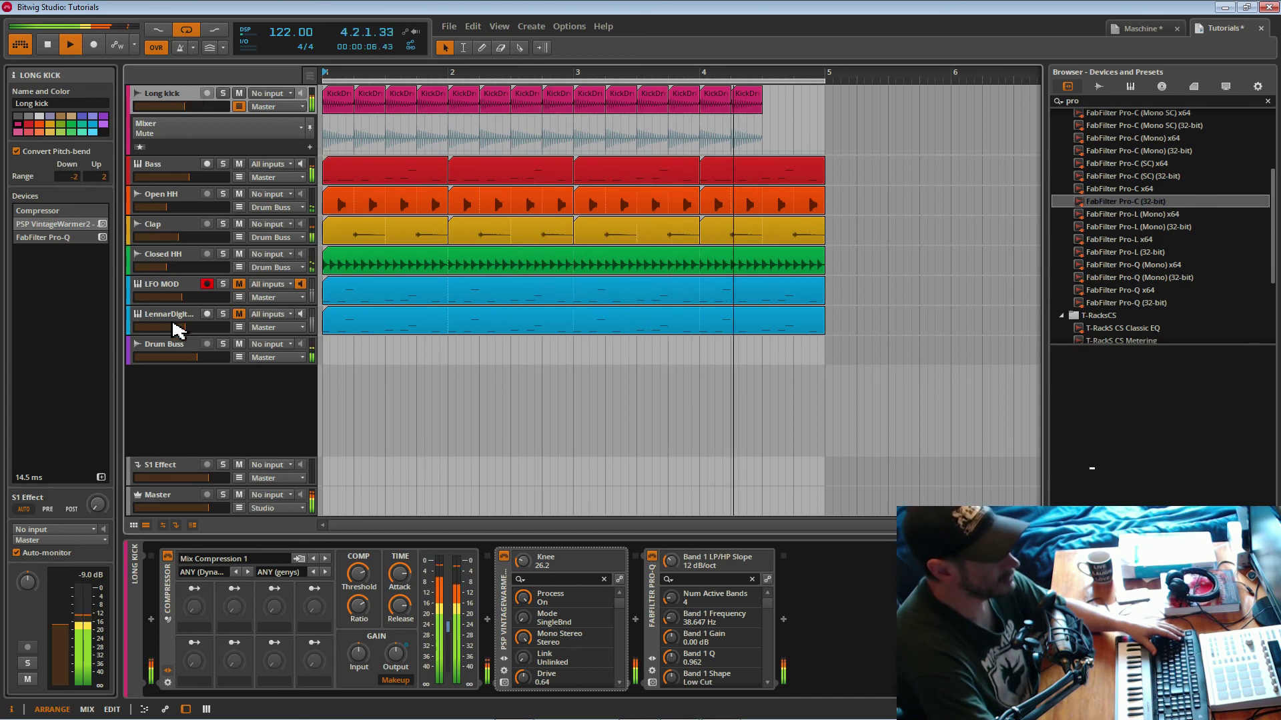
left_click(180, 350)
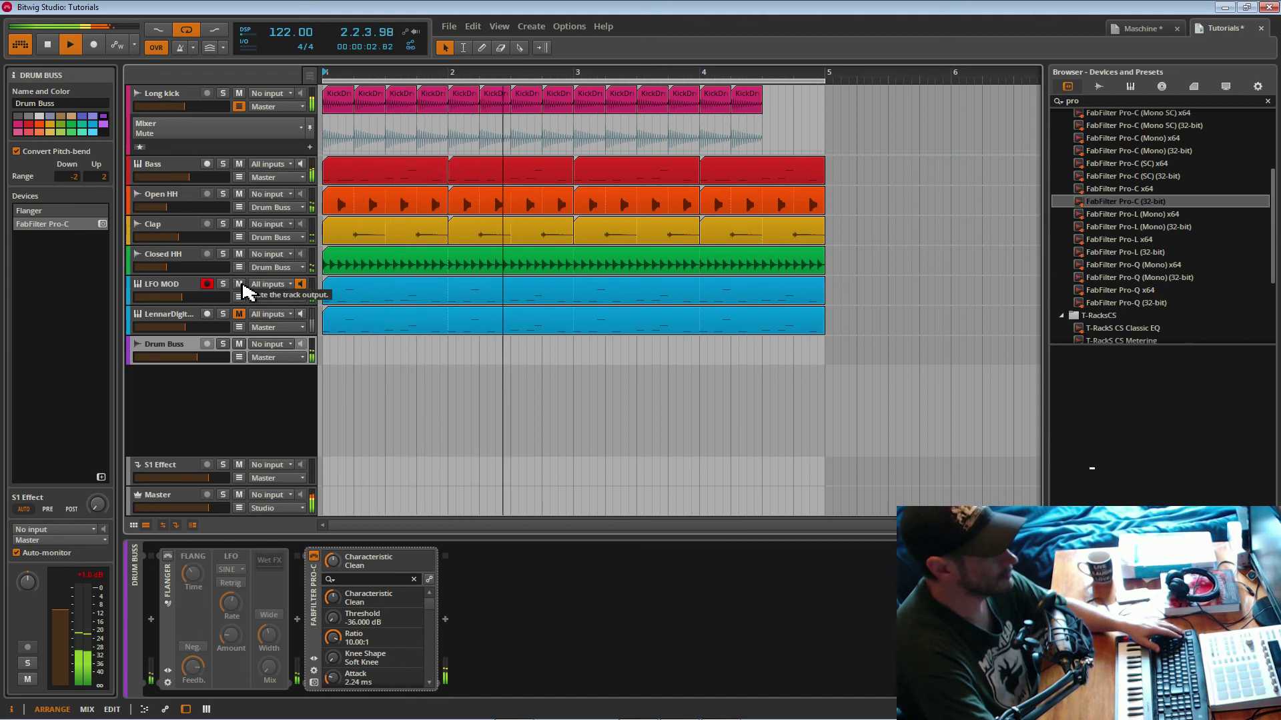
left_click(194, 288)
key("ctrl+s")
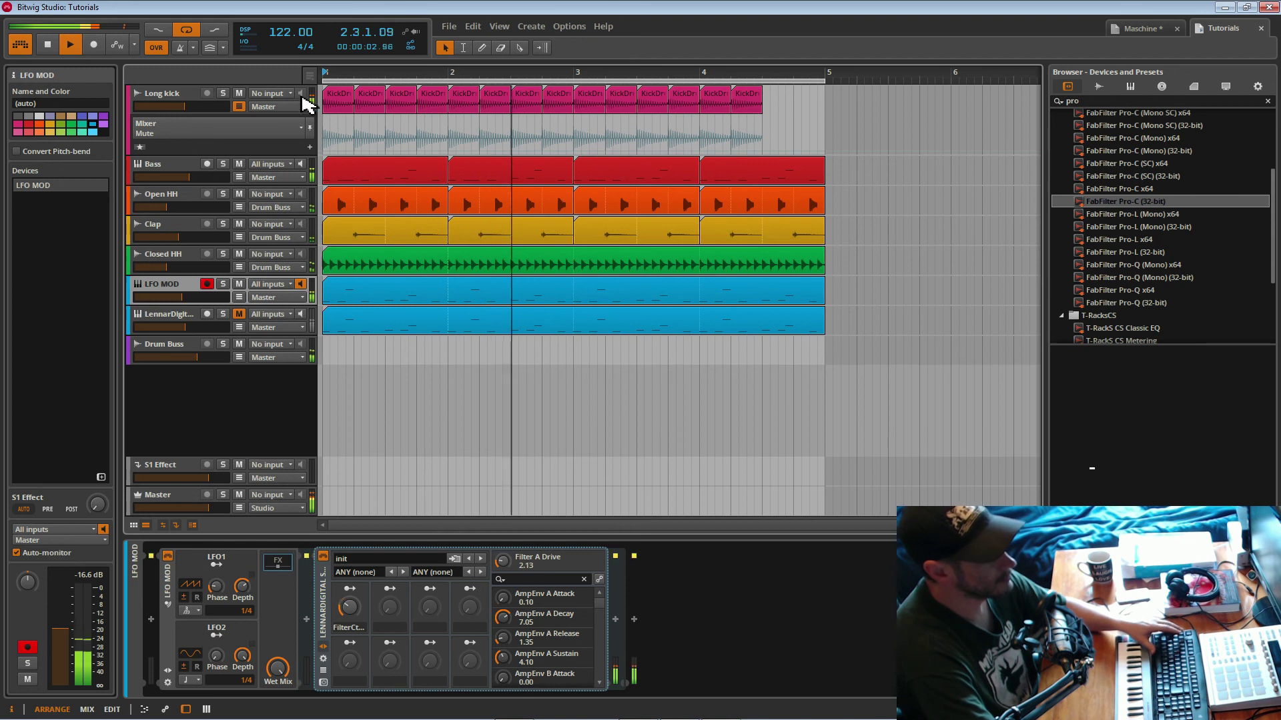
left_click(239, 93)
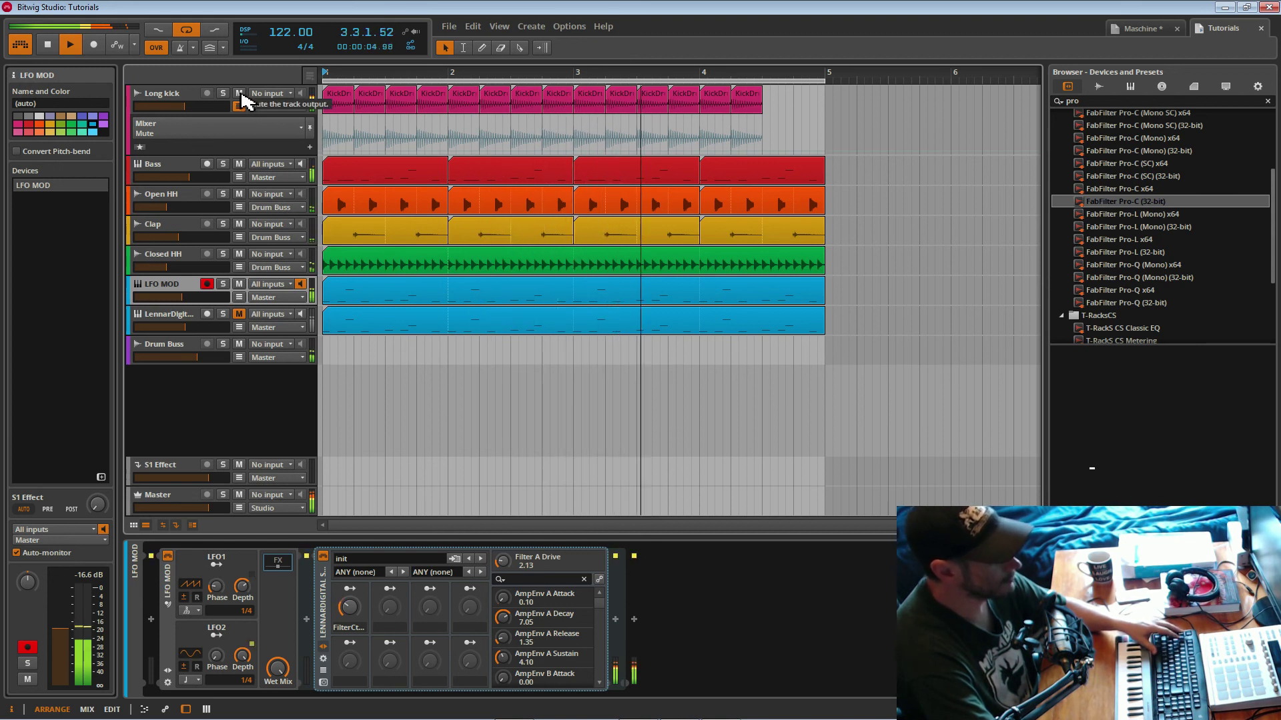